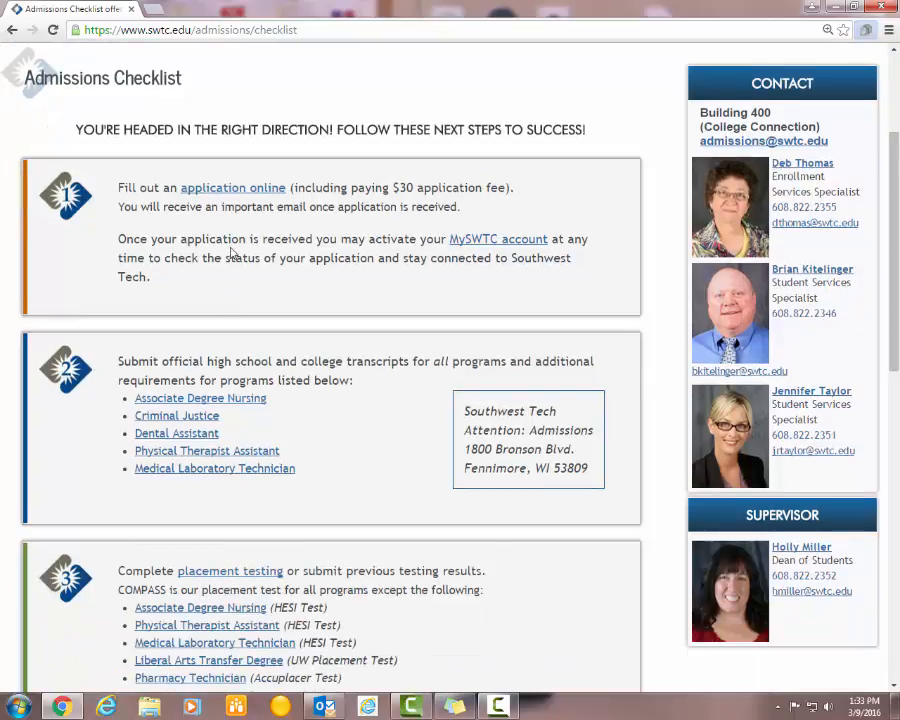
- Open the online application portal login in a new tab from step 1 of the Admissions Checklist
left_click(240, 197)
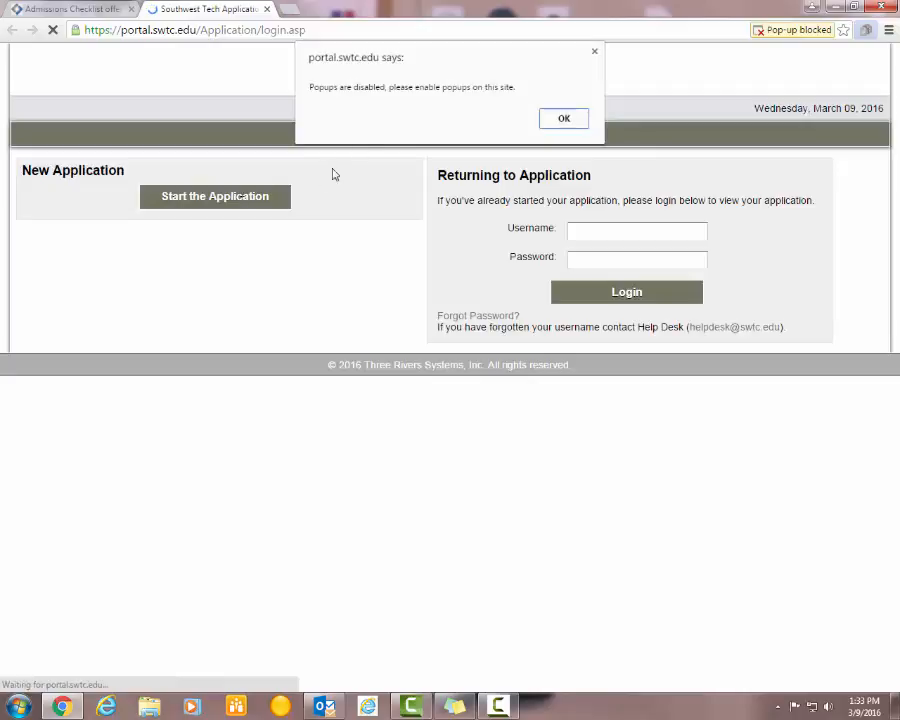
- Dismiss the pop-ups warning and set Chrome to always allow pop-ups from portal.swtc.edu
left_click(560, 117)
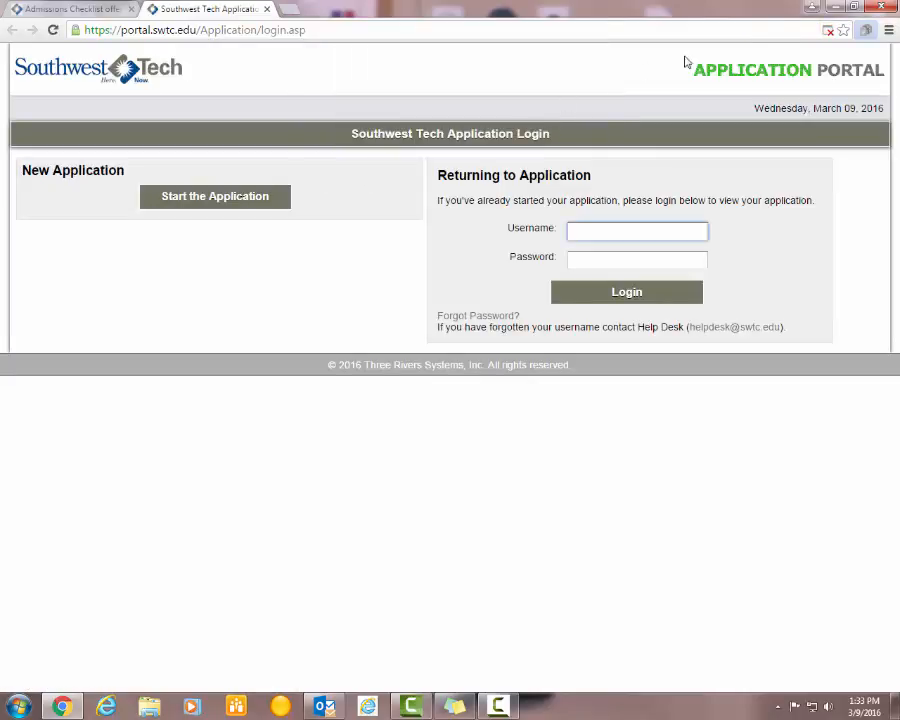
left_click(828, 31)
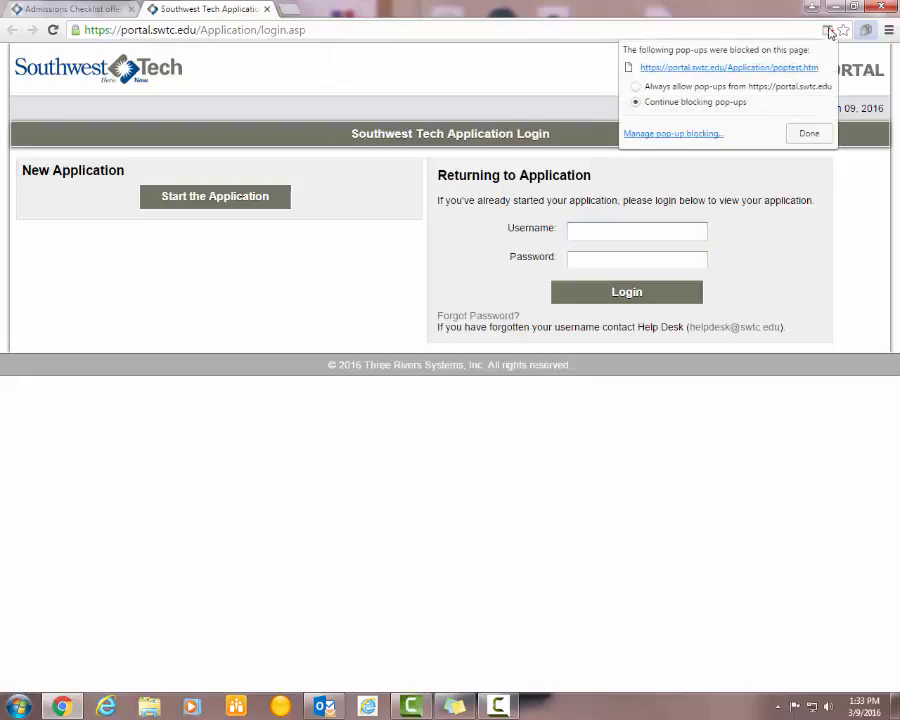
left_click(637, 87)
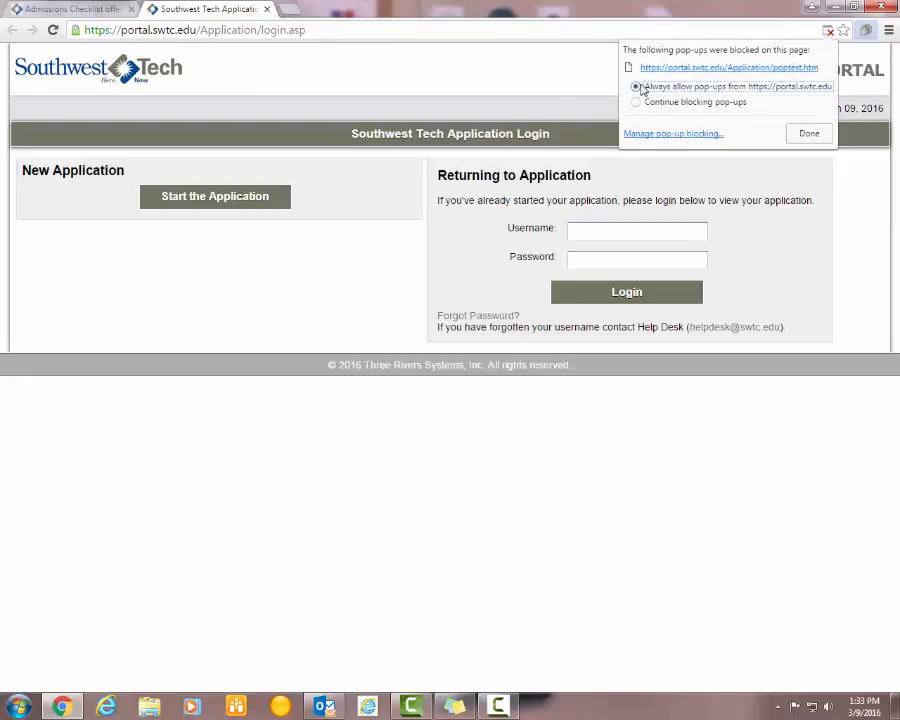
left_click(809, 135)
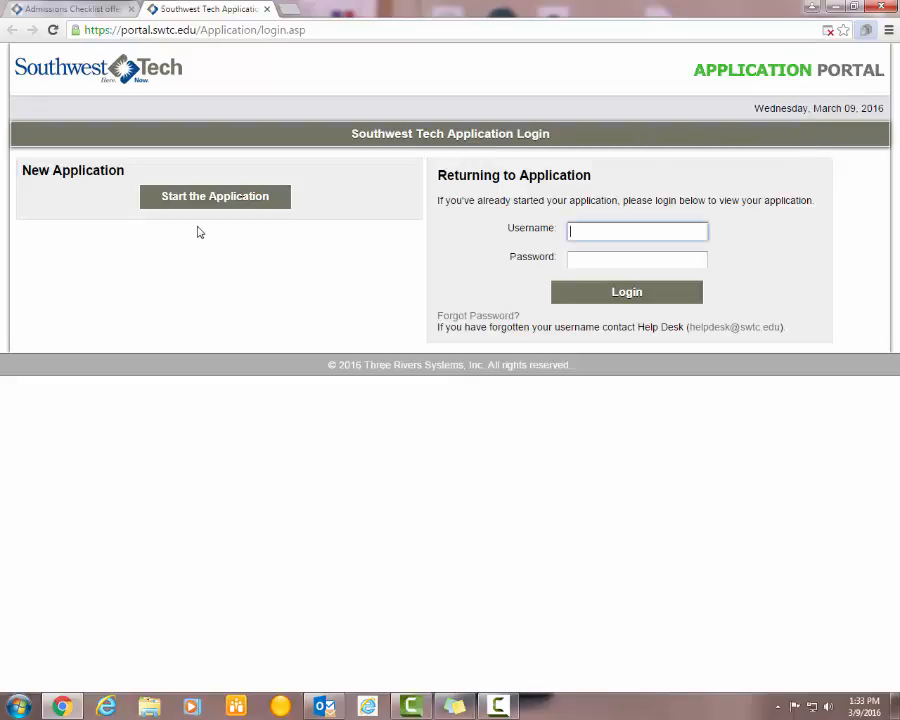
- Start a new application and enter the applicant's first name, last name and e-mail address twice
left_click(215, 201)
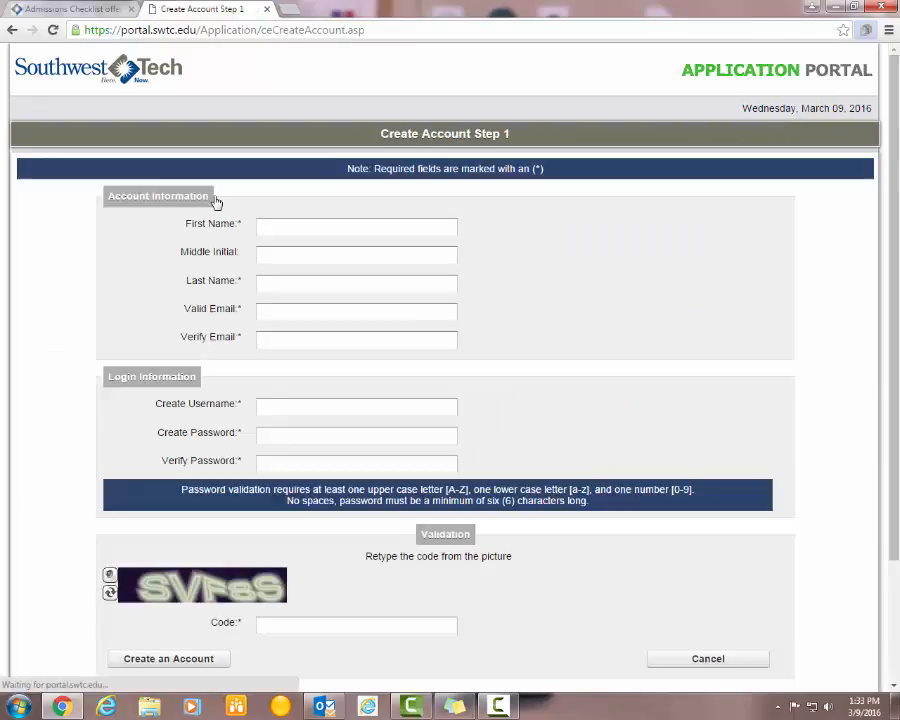
left_click(286, 229)
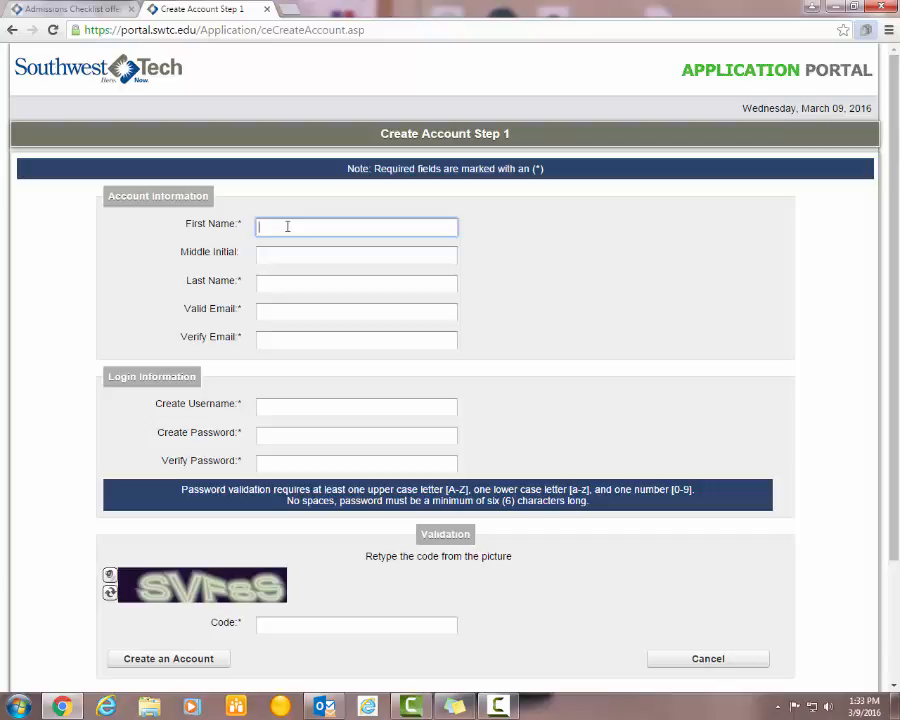
type("Future")
key("Tab")
key("Tab")
type("Ch")
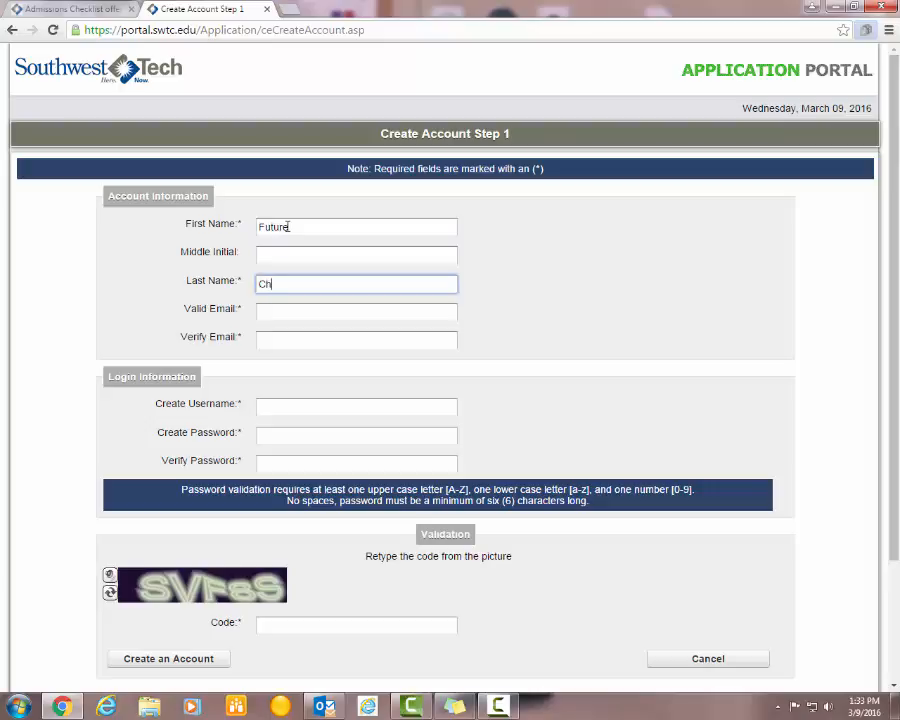
type("arger")
key("Tab")
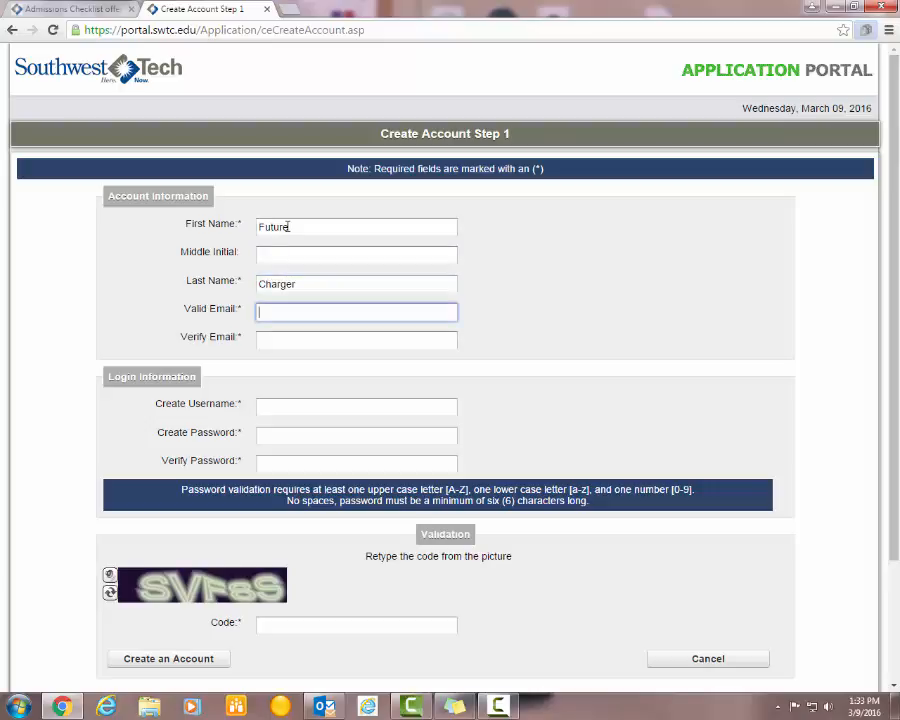
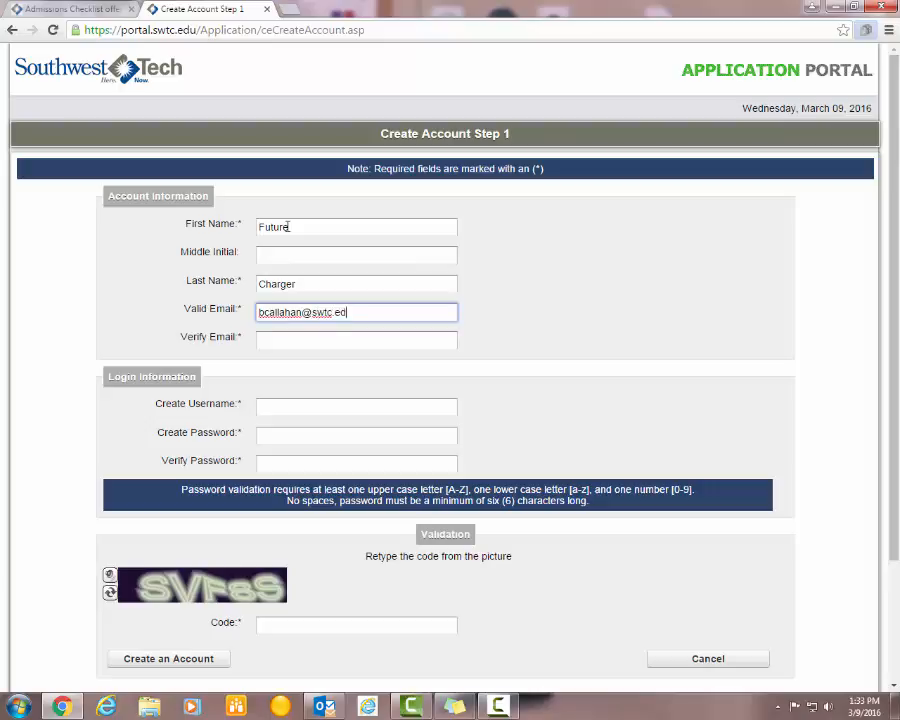
key("Tab")
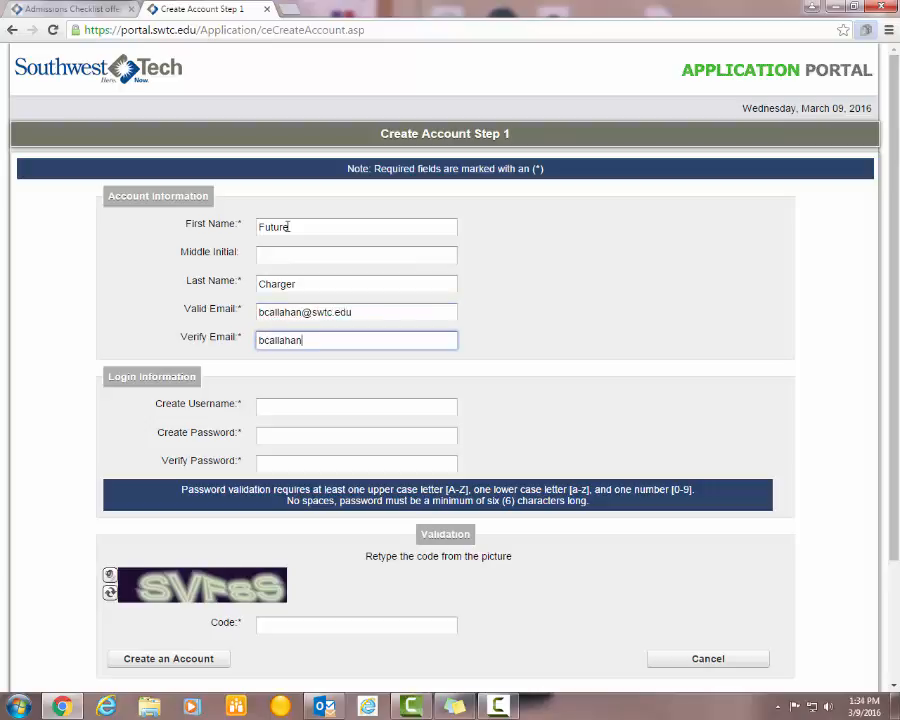
- Choose a username, enter and confirm the password, and type the picture verification code
key("Tab")
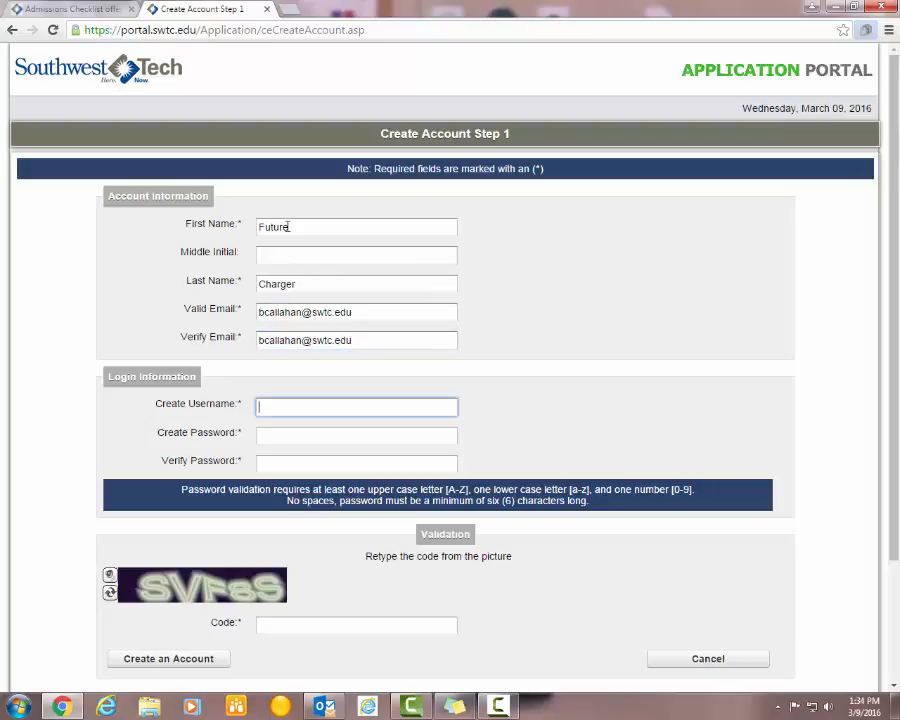
type("futurecharger")
key("Tab")
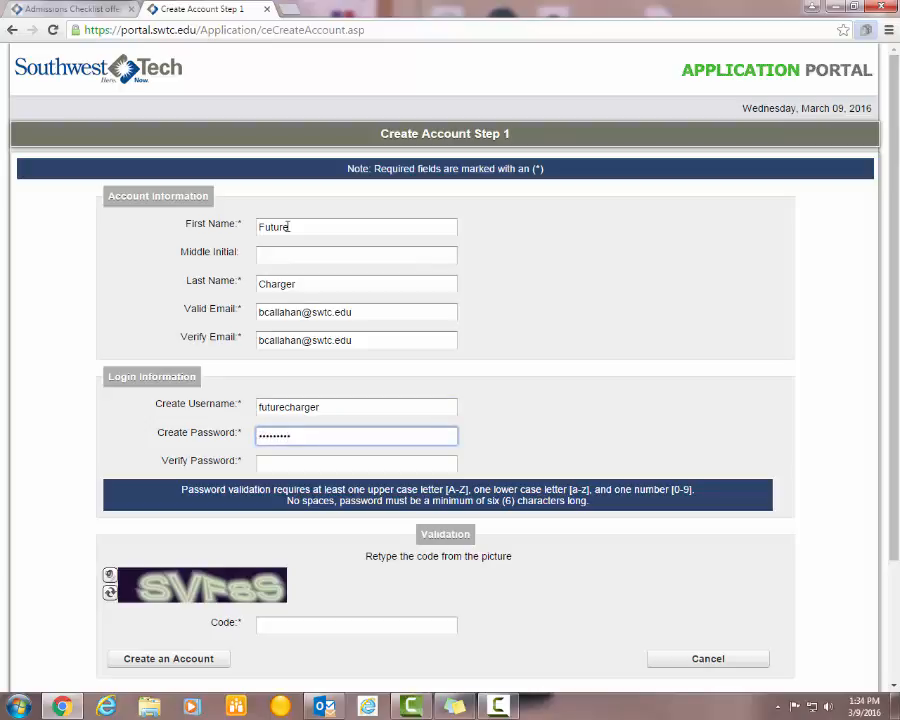
key("Tab")
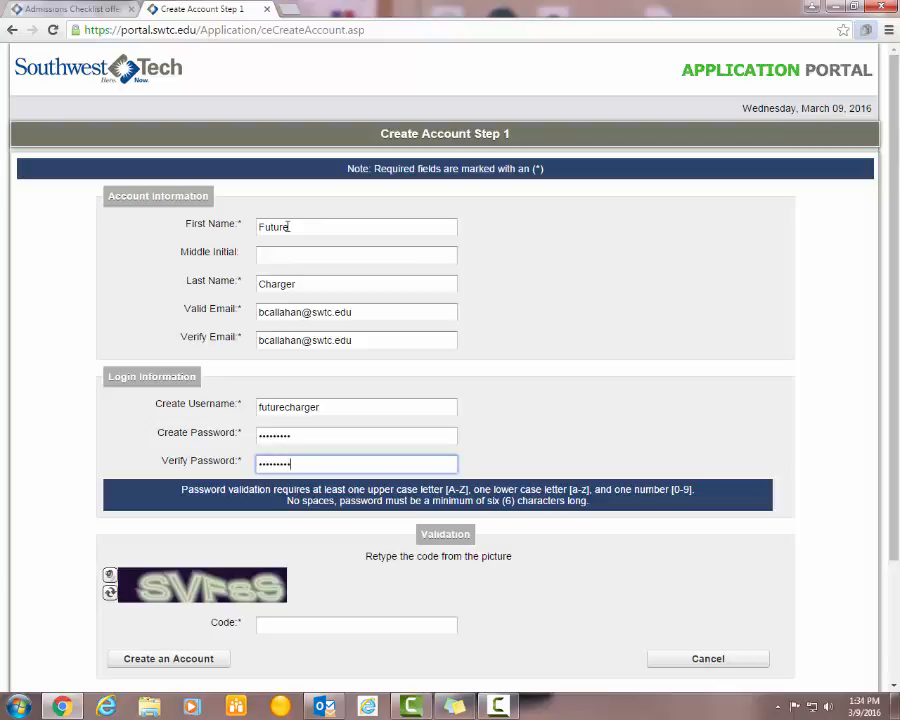
scroll(280, 258, "down", 1)
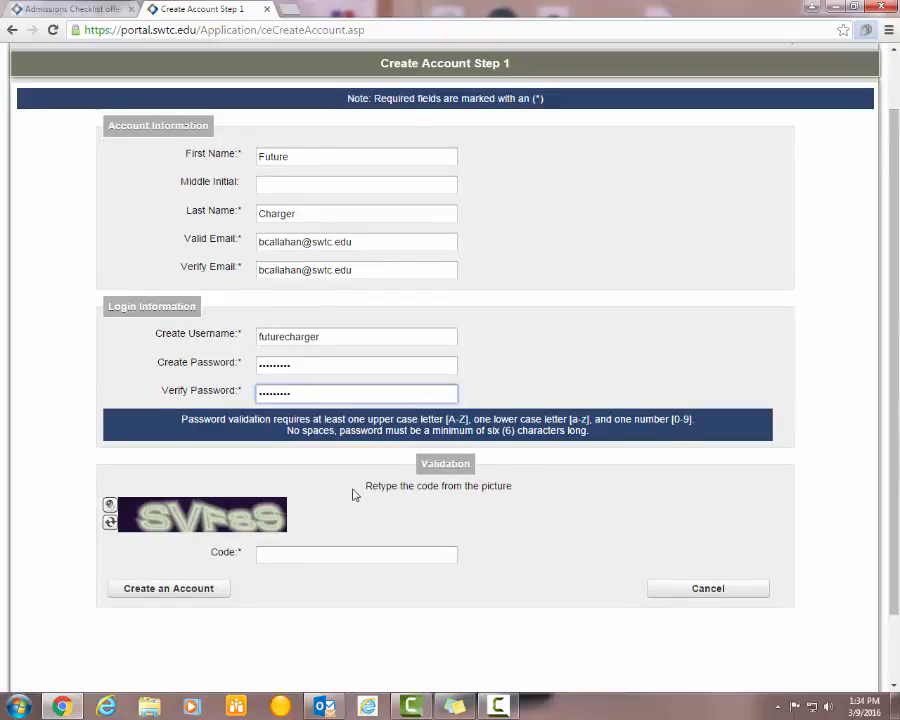
scroll(352, 494, "down", 1)
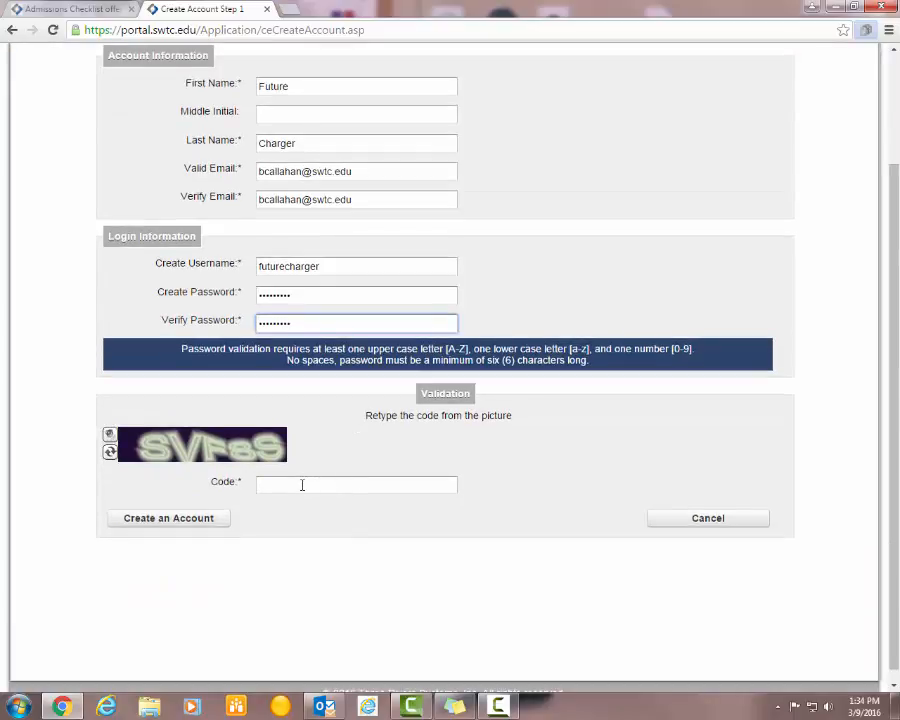
left_click(305, 483)
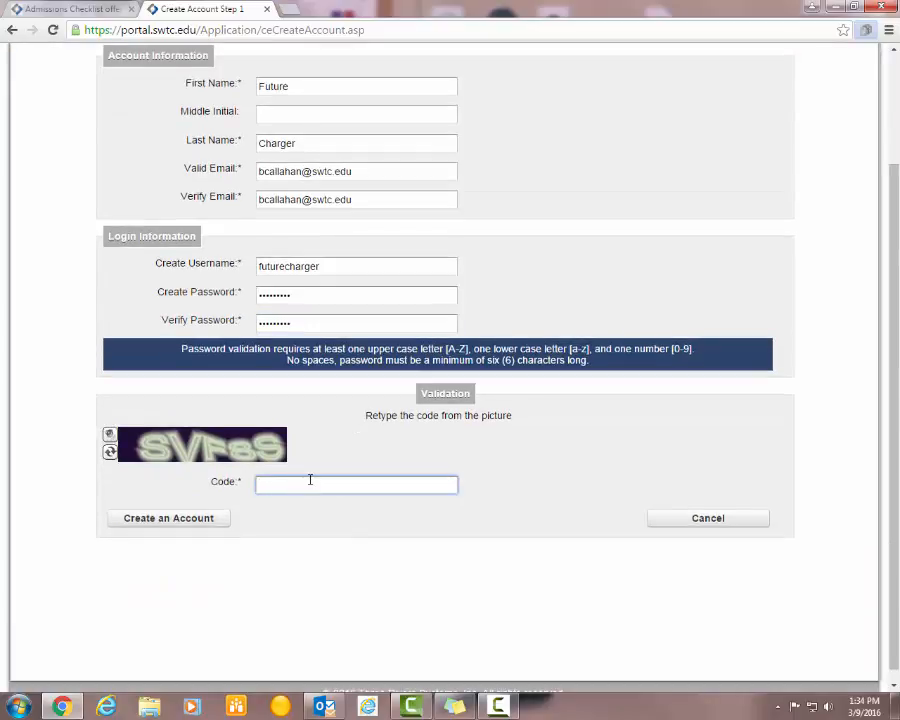
type("svf8s")
- Create the account and set the expected entrance term to Fall 1617
left_click(195, 522)
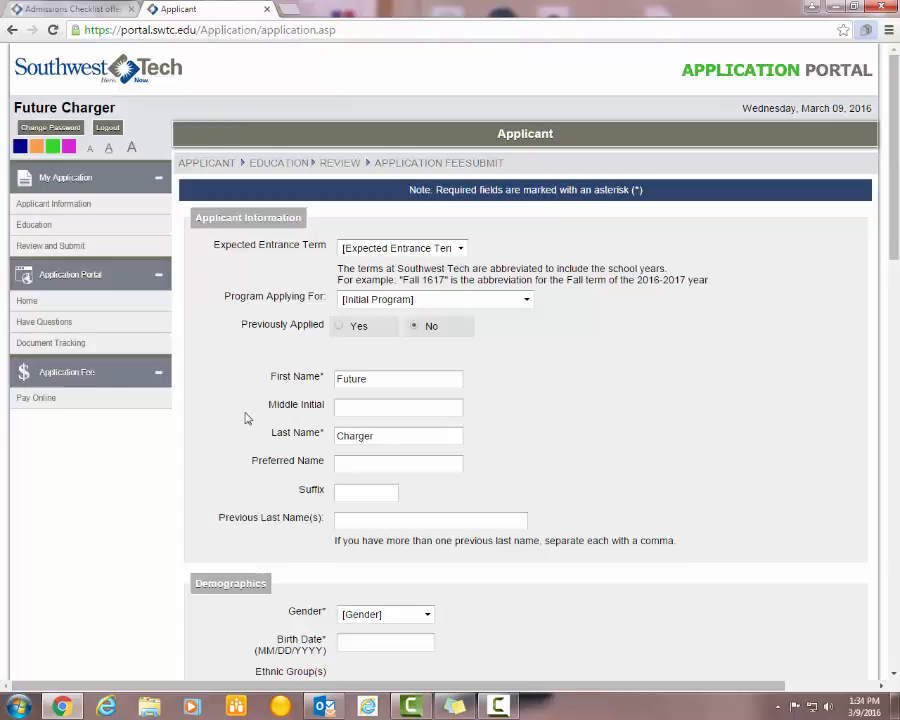
left_click(462, 248)
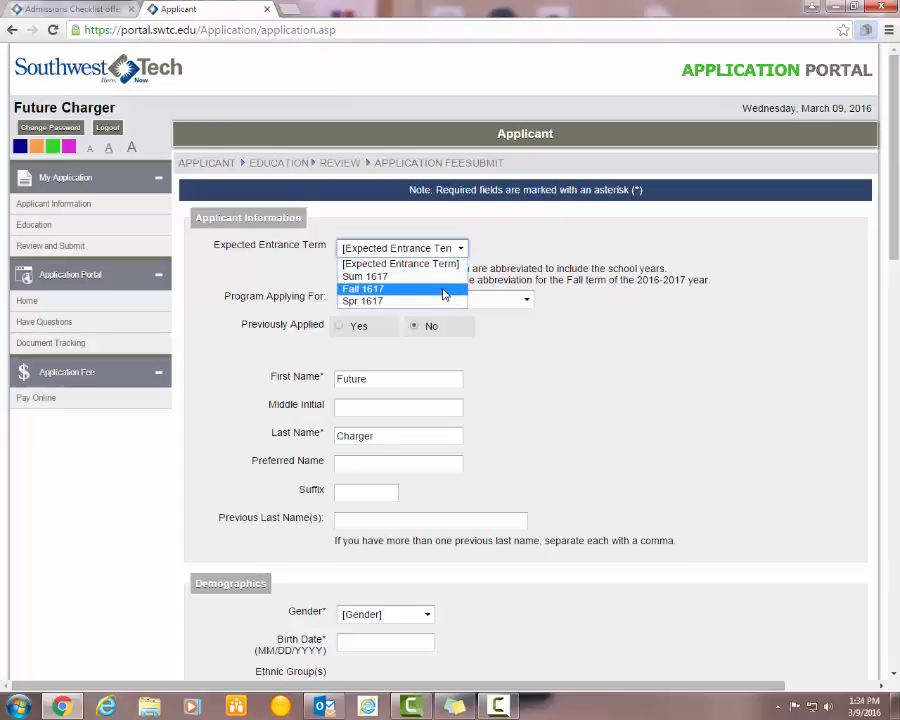
left_click(445, 289)
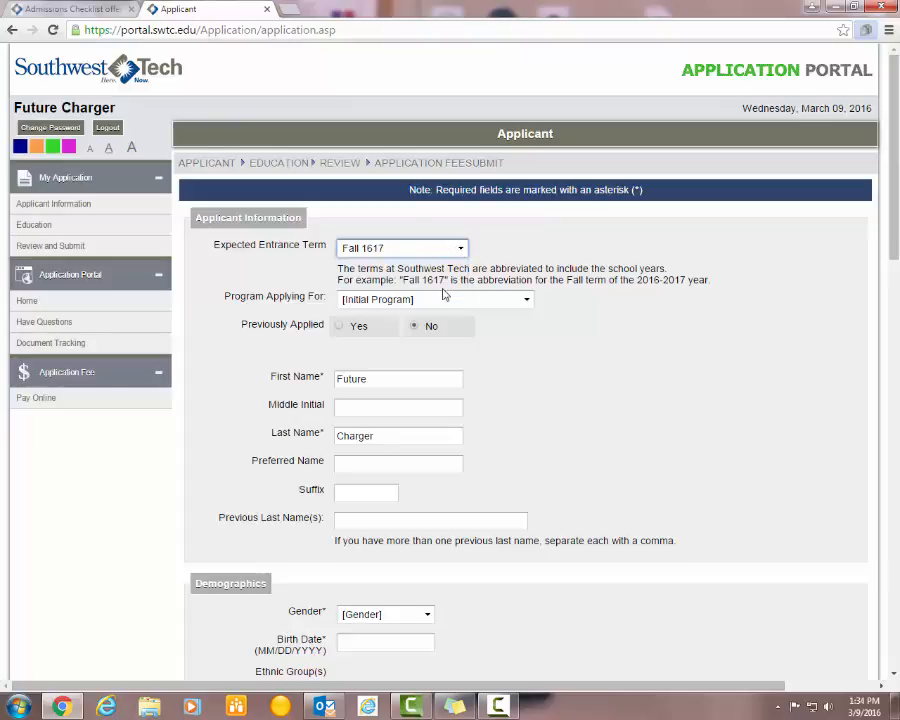
- Choose Building Trades-Carpentry as the program applying for
left_click(527, 300)
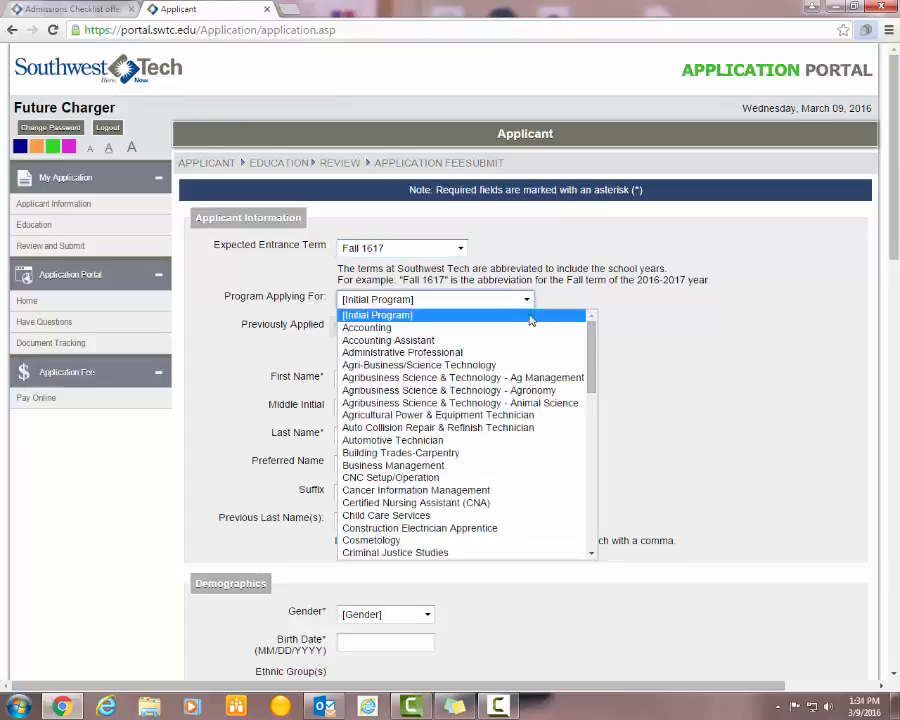
scroll(536, 356, "down", 7)
scroll(539, 361, "down", 7)
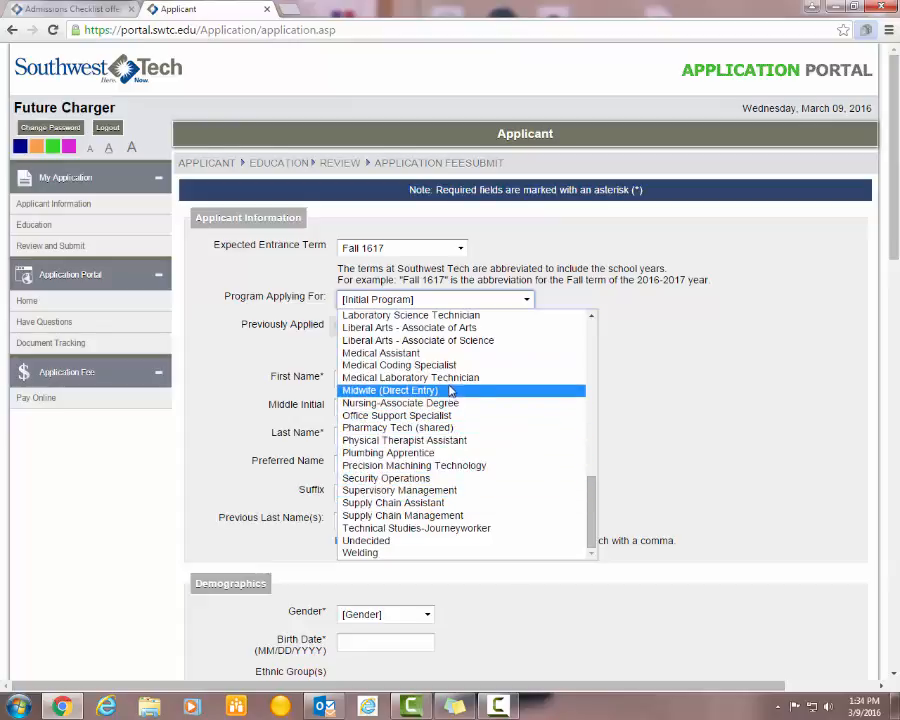
scroll(450, 368, "up", 10)
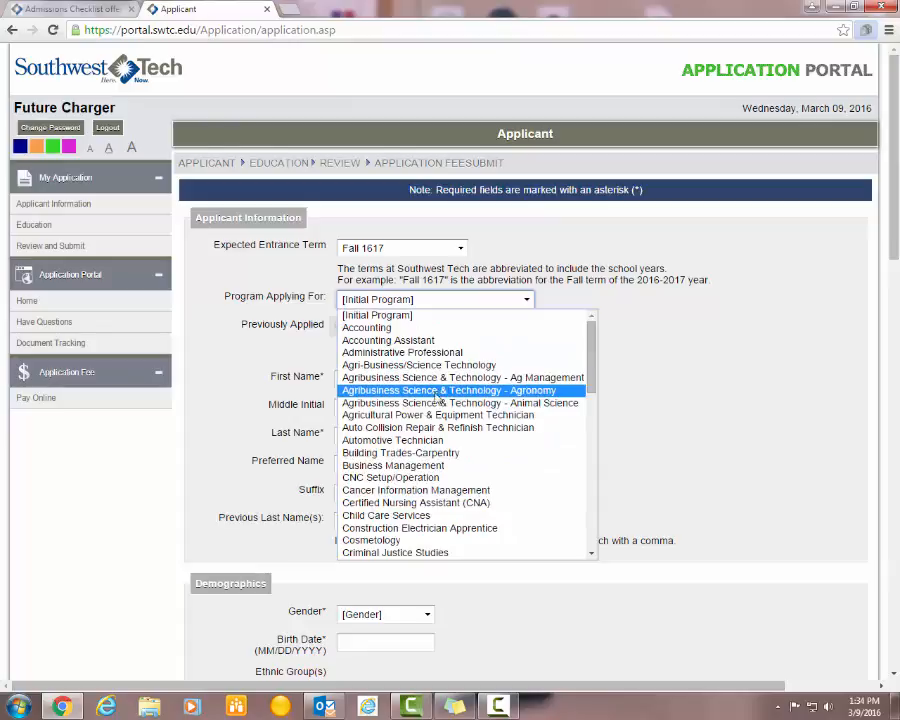
left_click(424, 452)
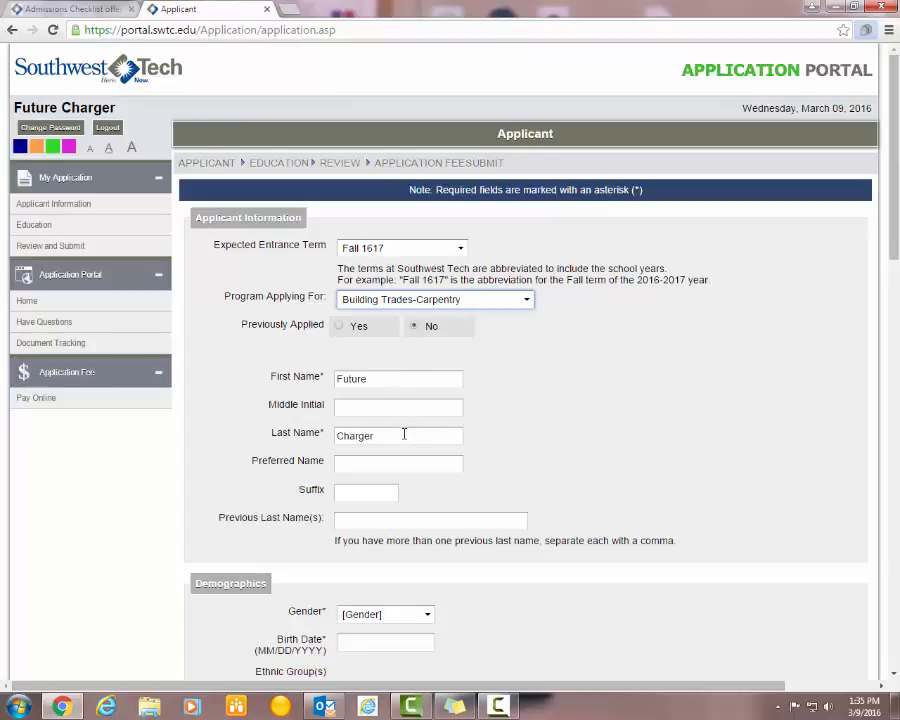
scroll(404, 434, "down", 1)
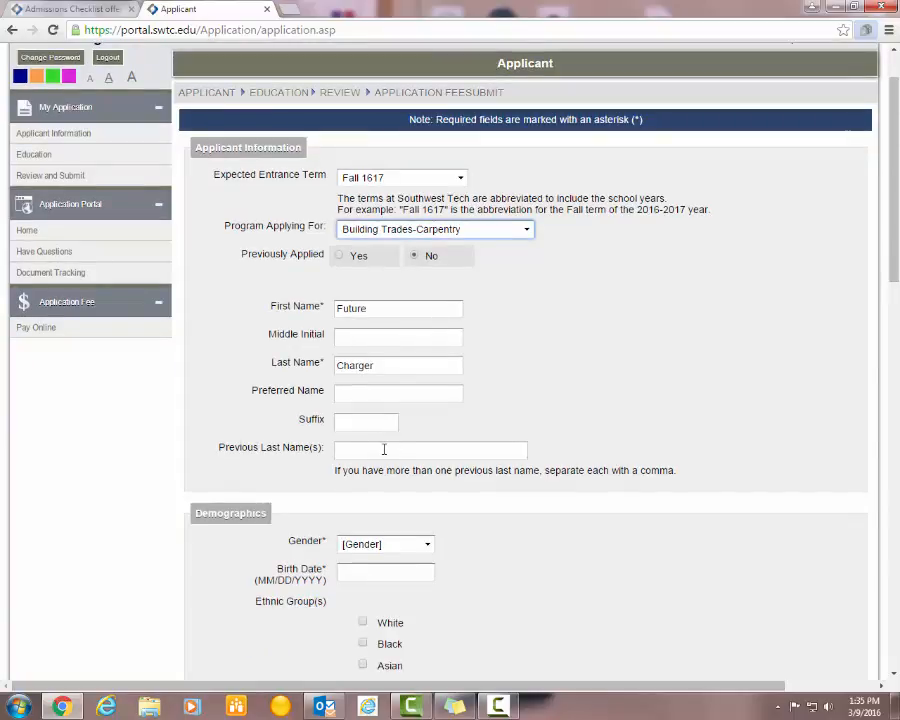
scroll(384, 450, "down", 1)
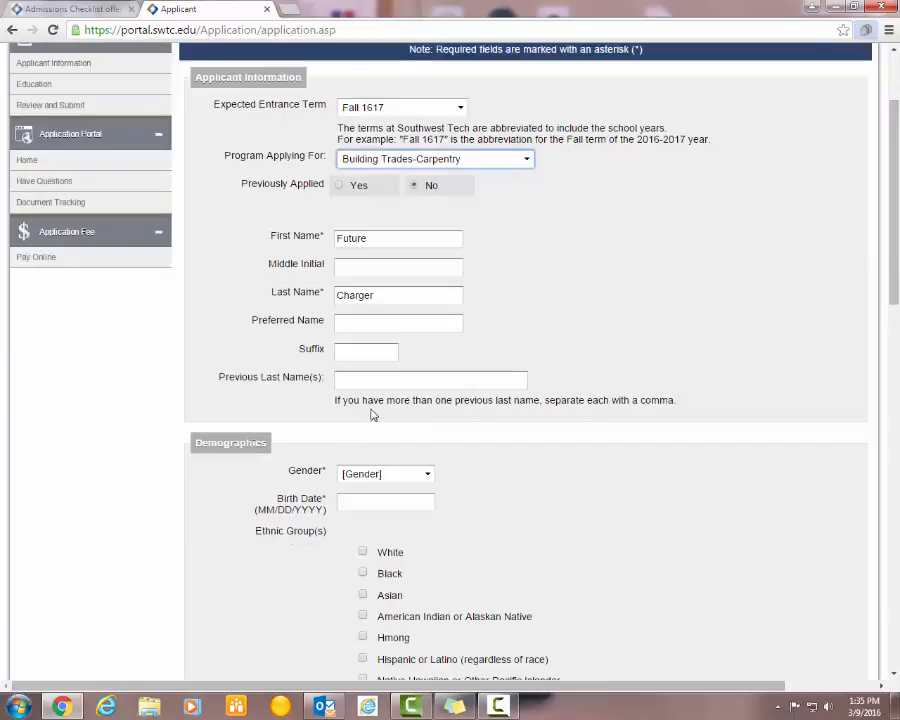
scroll(371, 418, "down", 1)
- Set gender to Male and the birth date to 01/01/2001
left_click(424, 402)
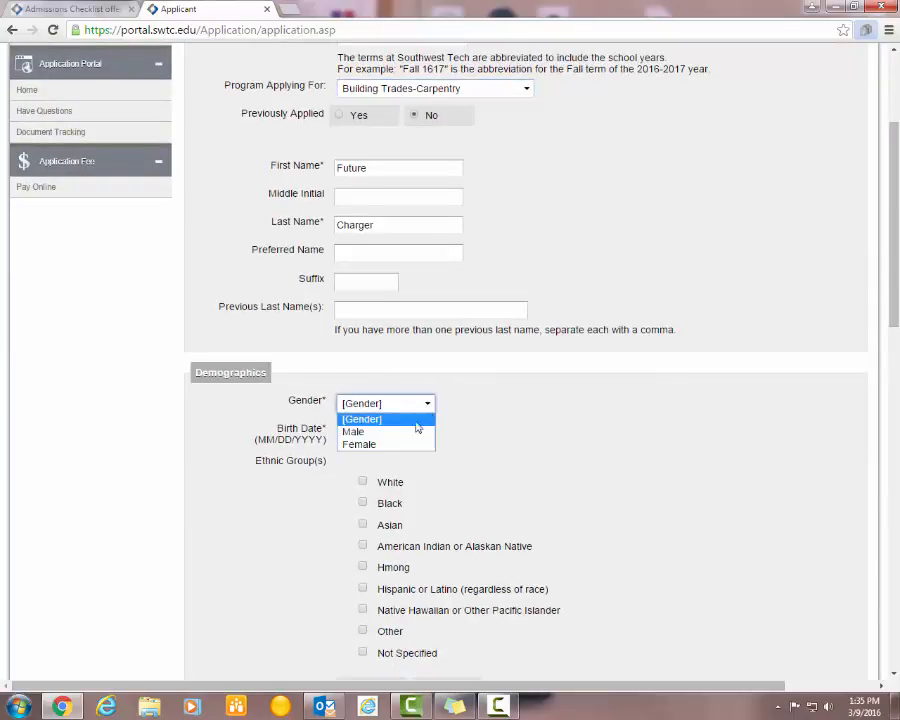
left_click(409, 433)
left_click(406, 428)
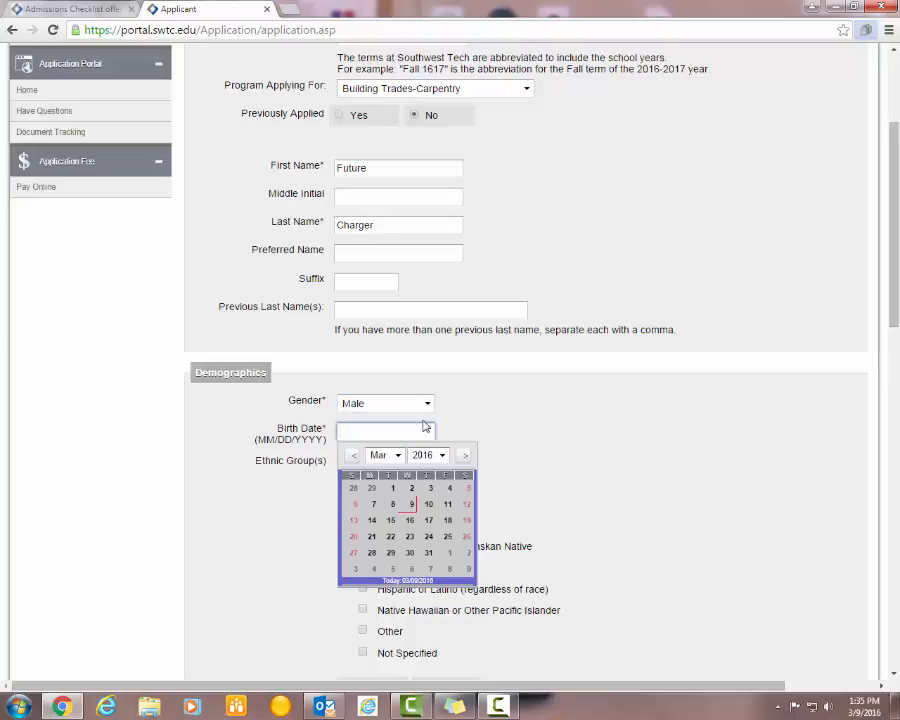
type("01/01/2001")
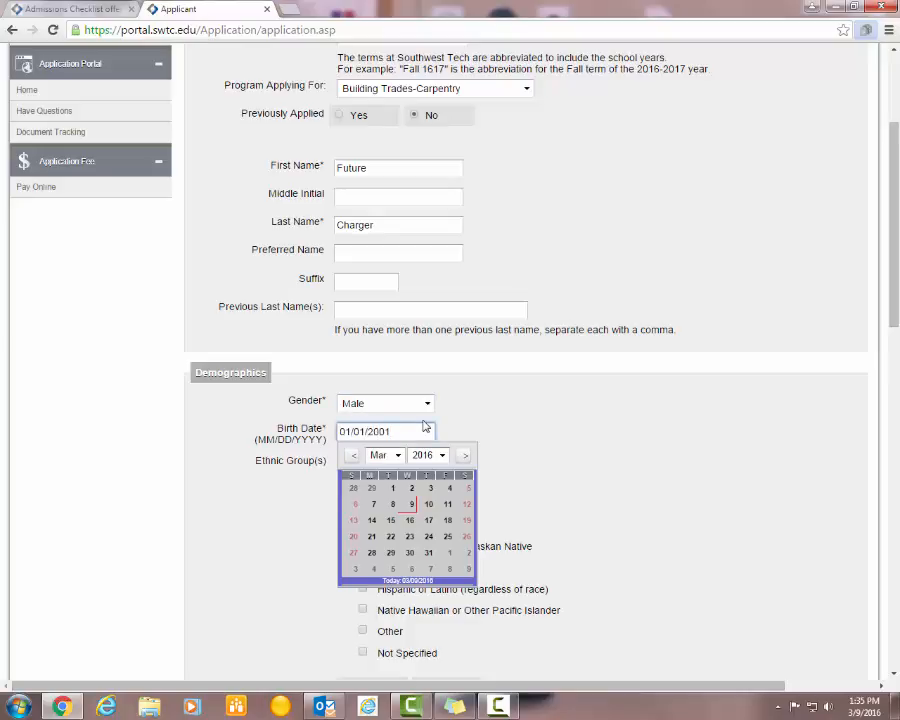
left_click(481, 423)
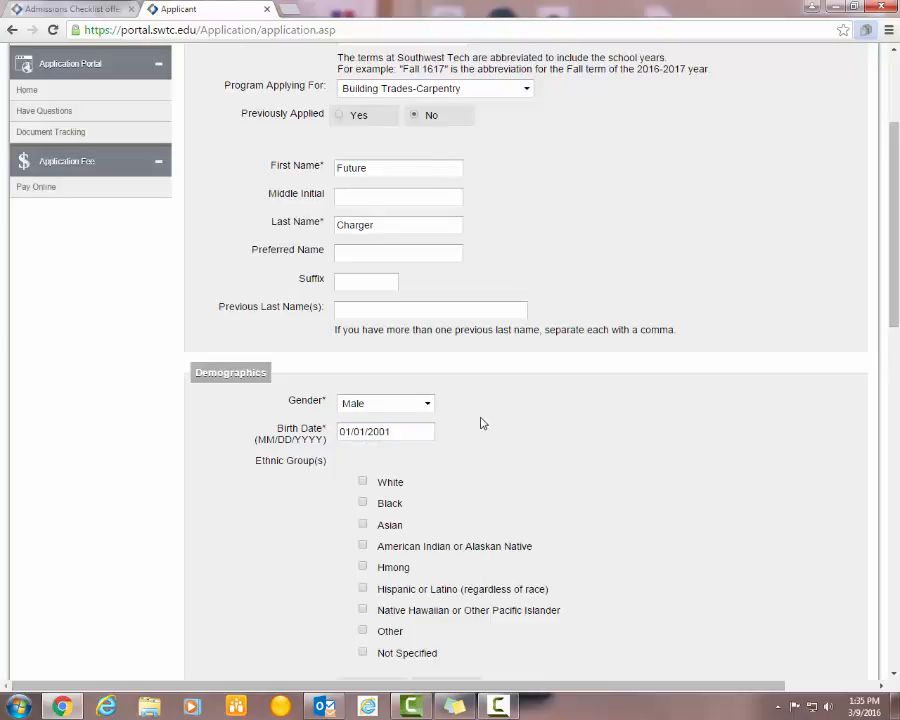
- Leave military status unchanged and begin entering the Social Security Number
scroll(481, 423, "down", 2)
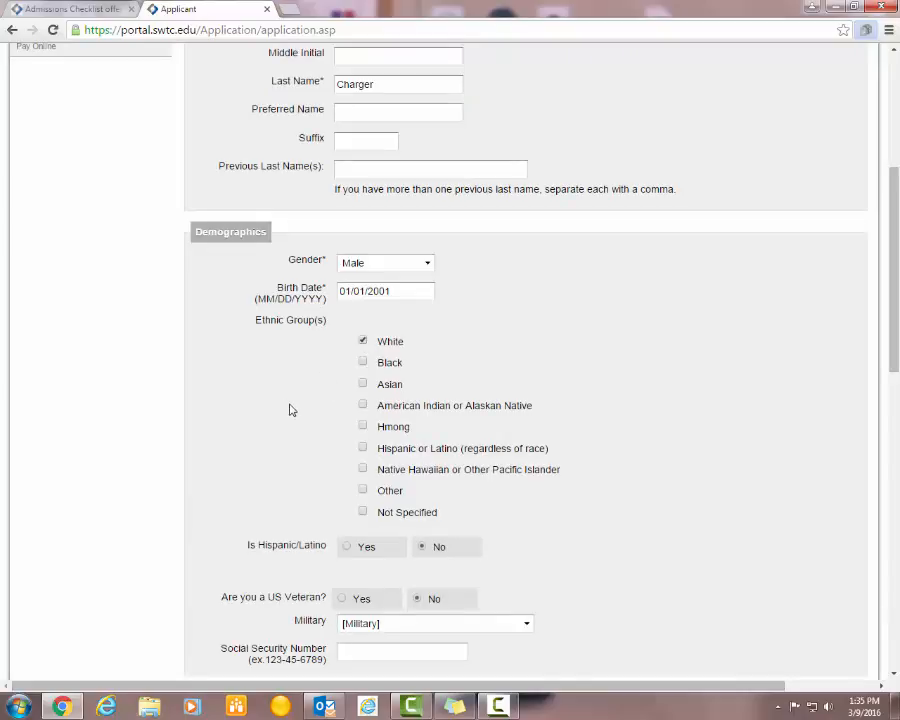
scroll(290, 410, "down", 1)
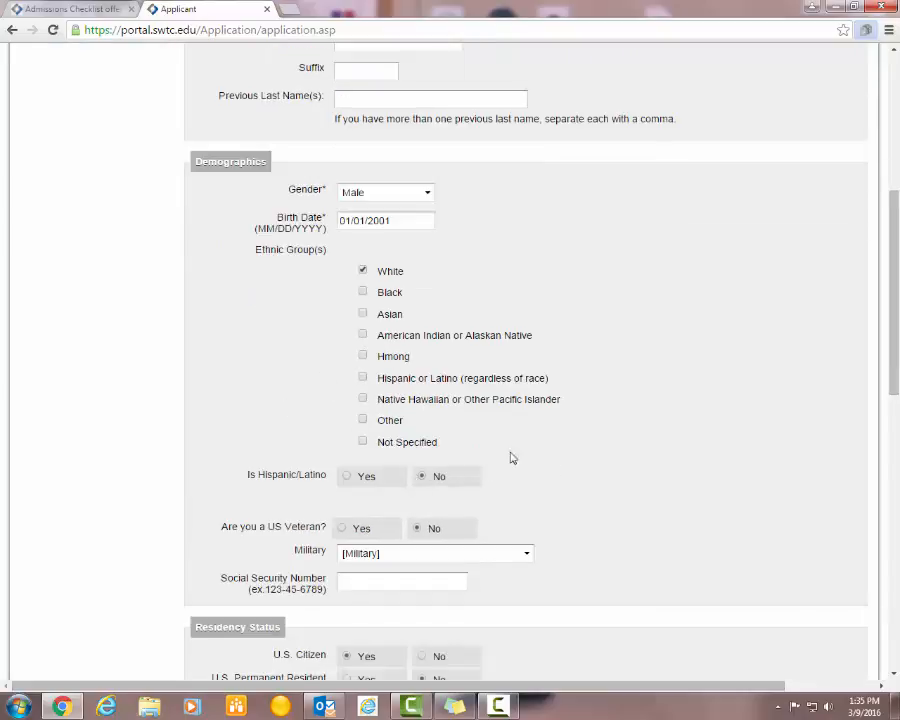
scroll(522, 460, "down", 1)
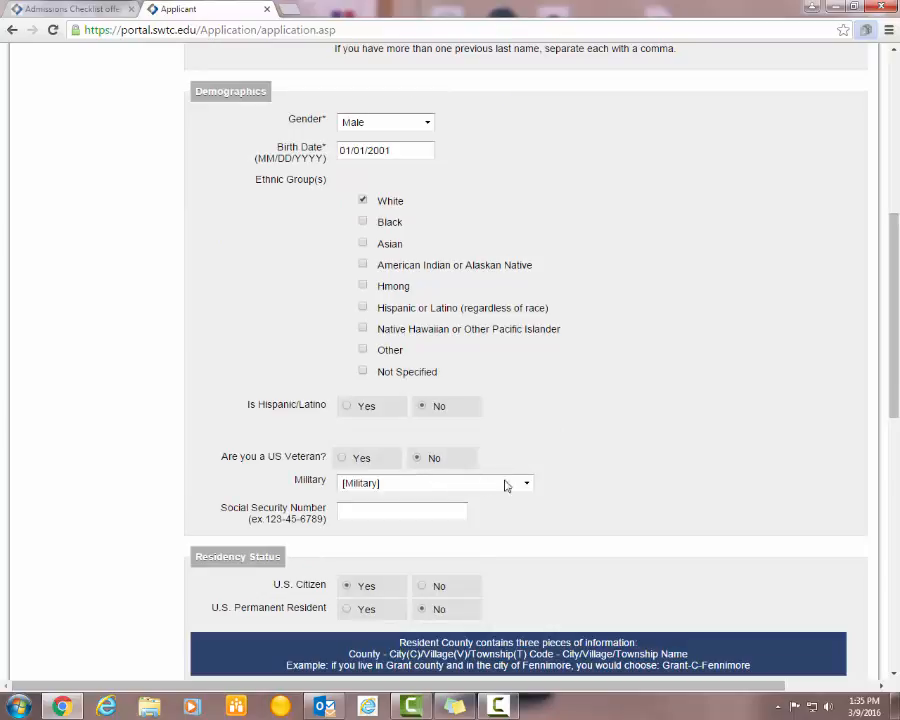
left_click(525, 485)
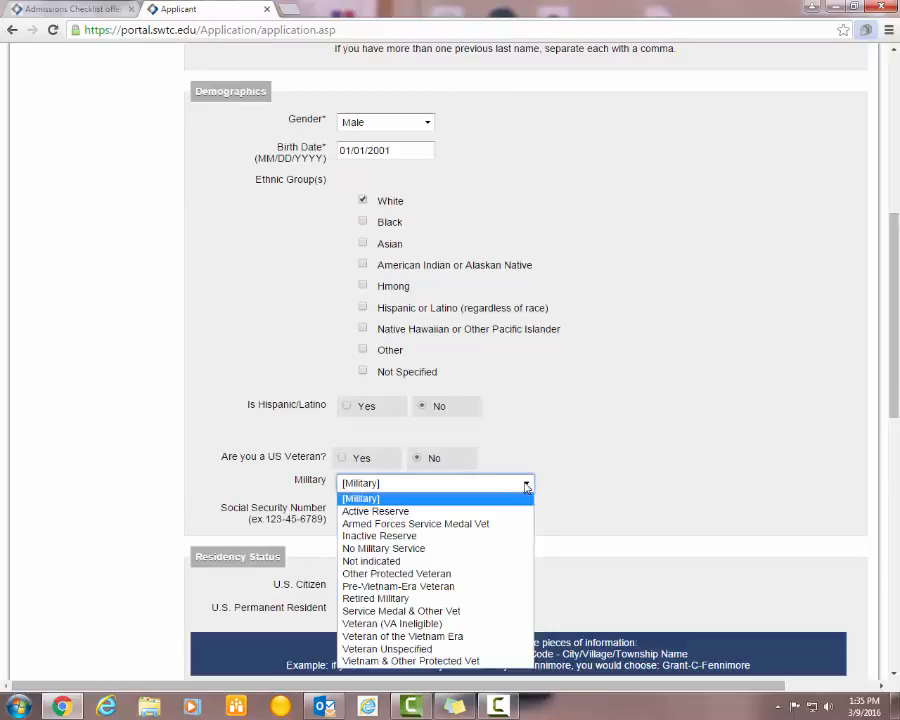
left_click(526, 484)
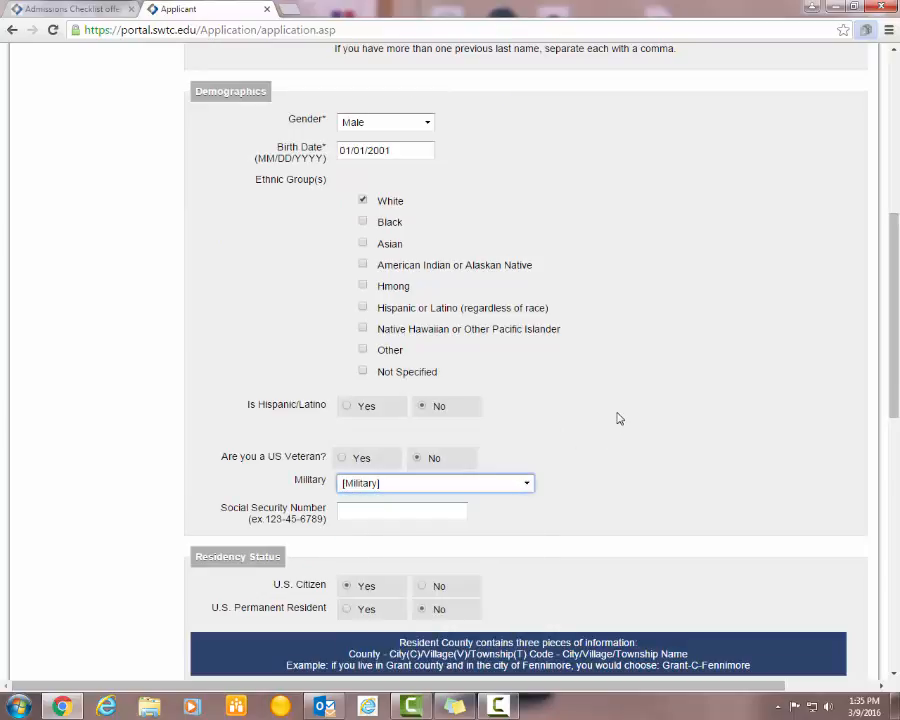
scroll(618, 418, "down", 1)
left_click(416, 441)
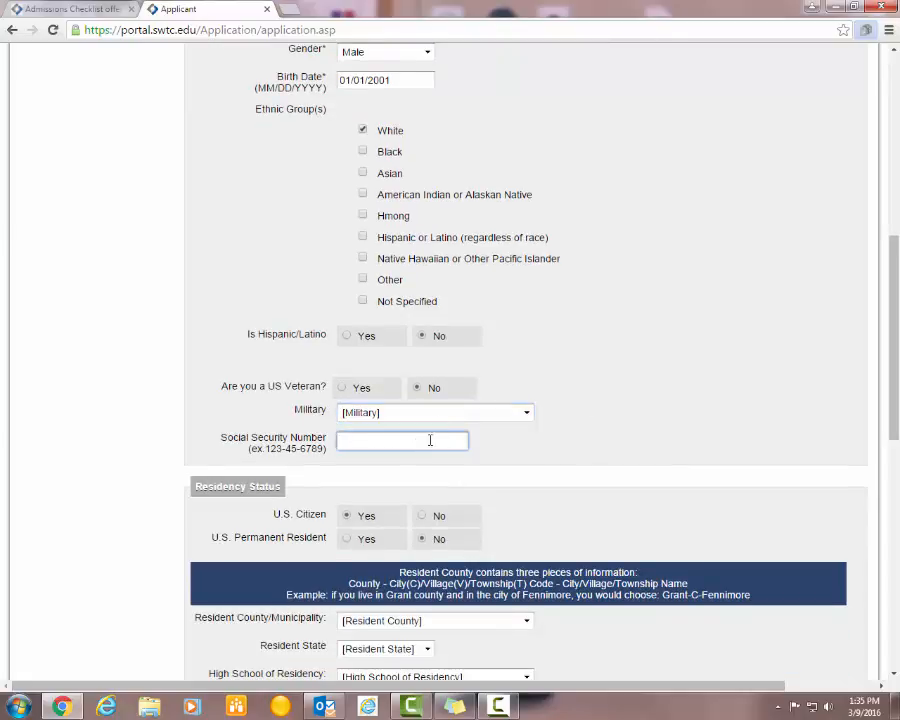
type("111-111-1111")
- Finish the Social Security Number and choose ADAMS-C-ADAMS as the resident county
left_click(557, 487)
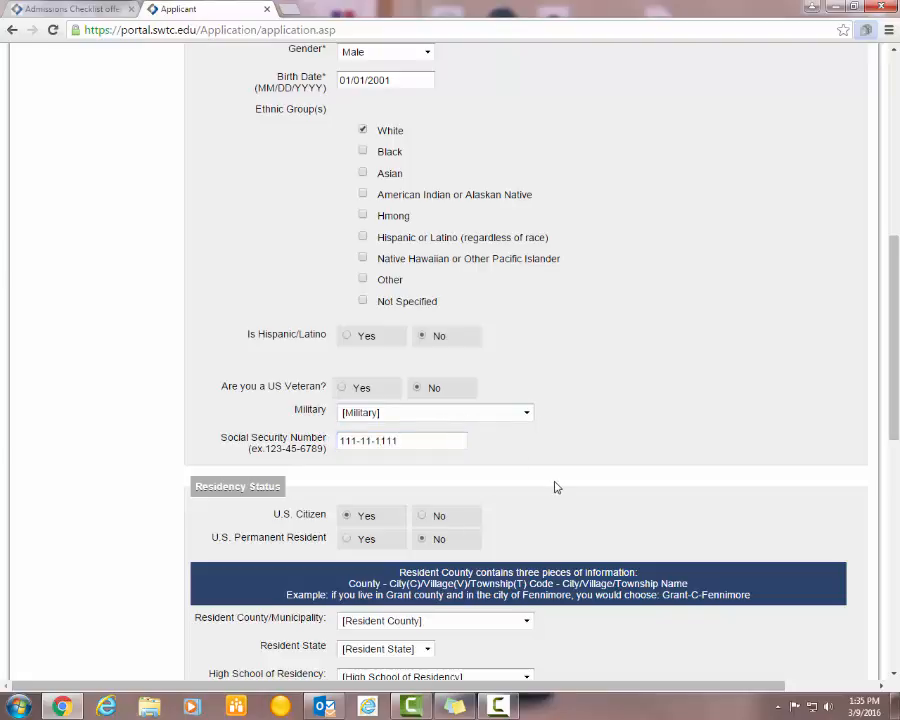
scroll(540, 468, "down", 1)
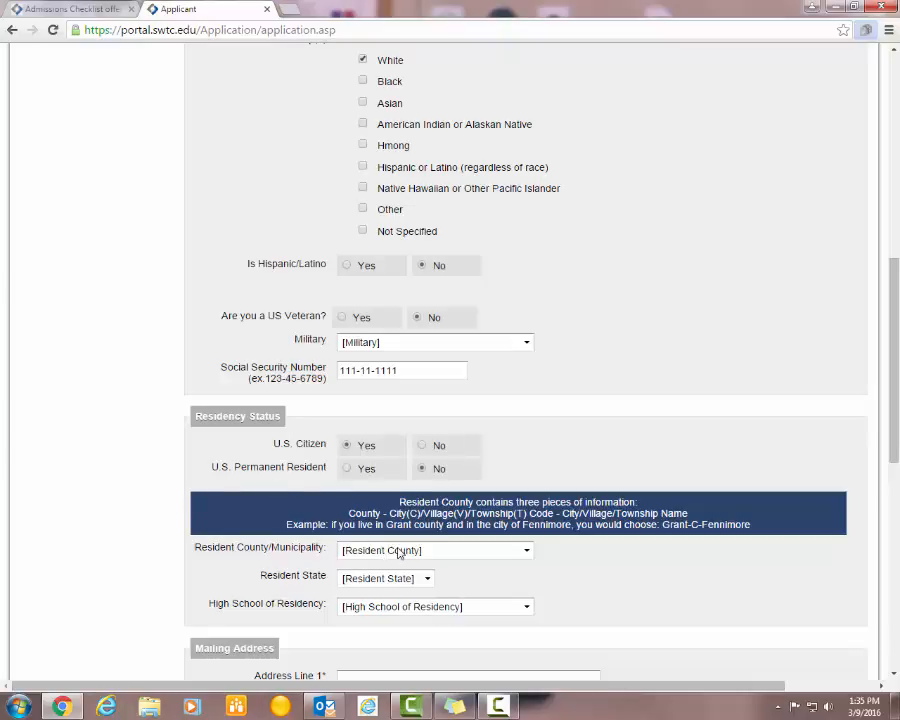
scroll(405, 540, "down", 1)
left_click(422, 484)
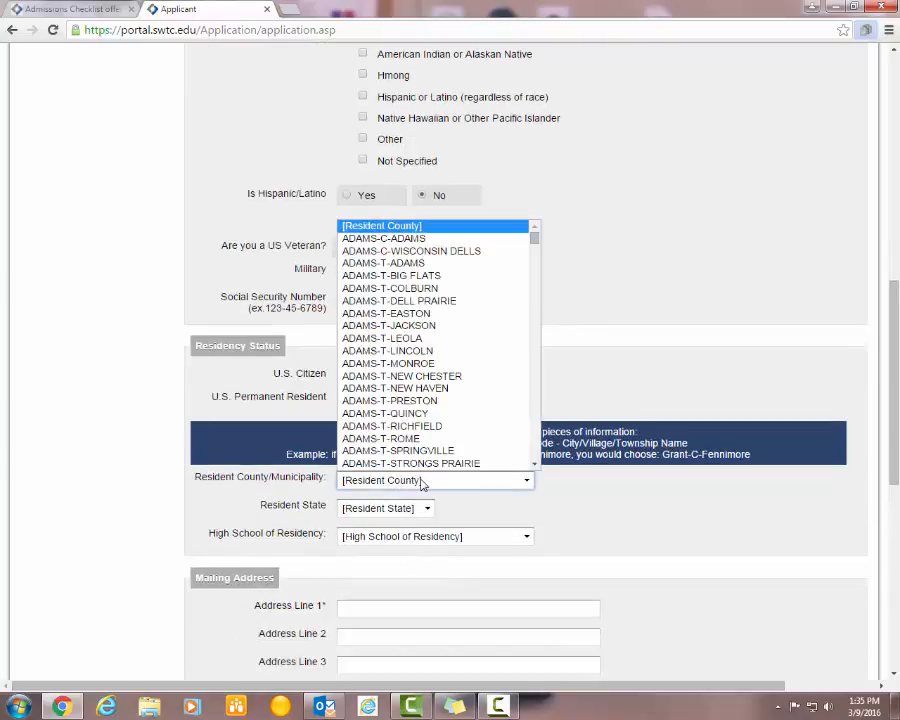
scroll(448, 428, "down", 20)
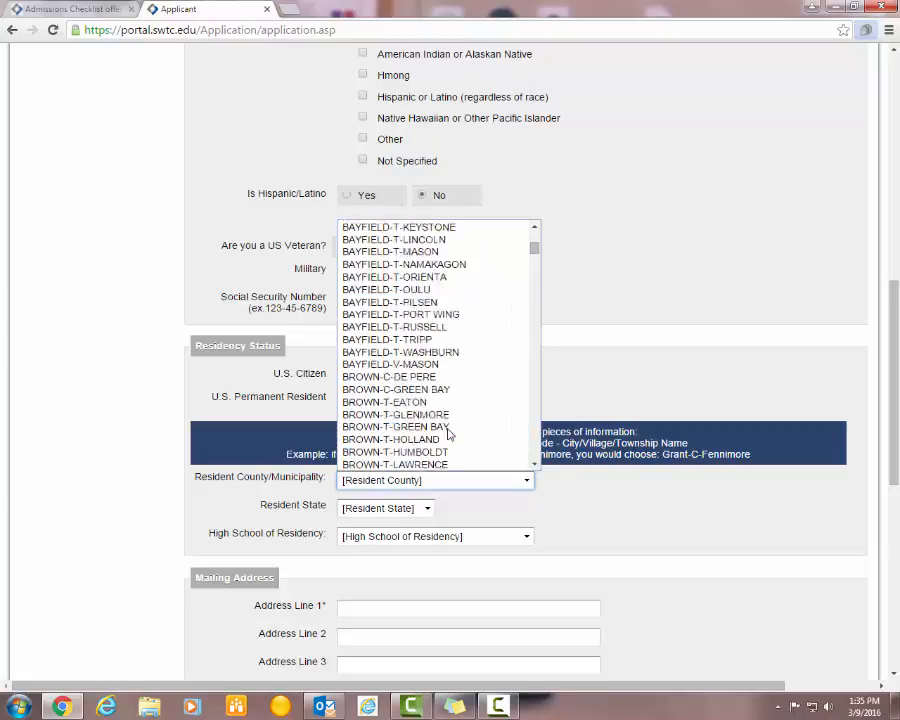
scroll(448, 432, "down", 4)
scroll(448, 432, "down", 8)
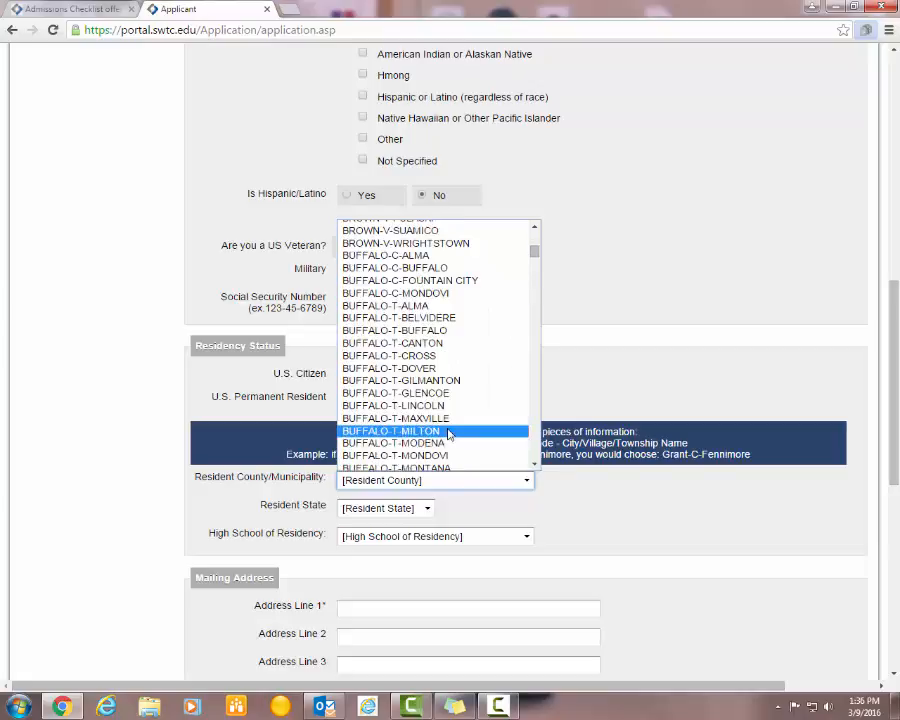
scroll(448, 432, "up", 20)
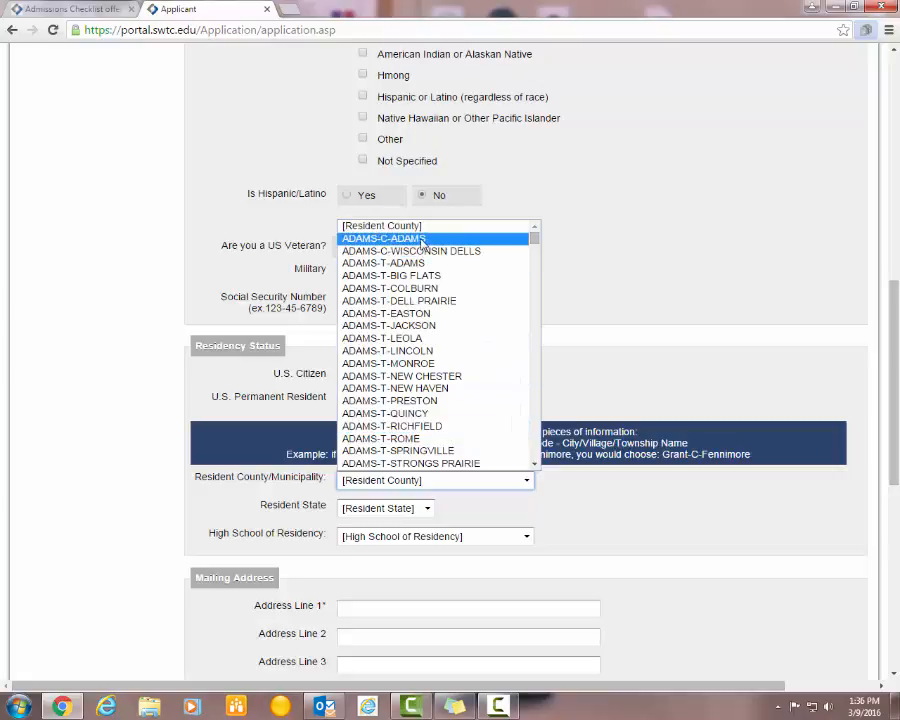
left_click(384, 238)
- Set resident state to WI and high school of residency to Auburndale High School
left_click(426, 510)
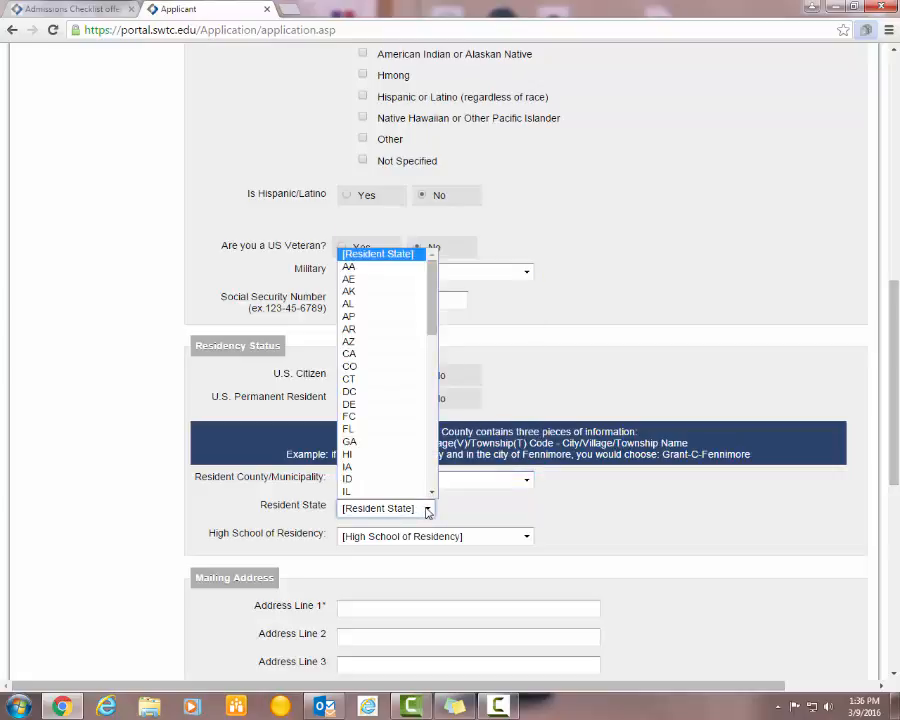
scroll(431, 342, "down", 1)
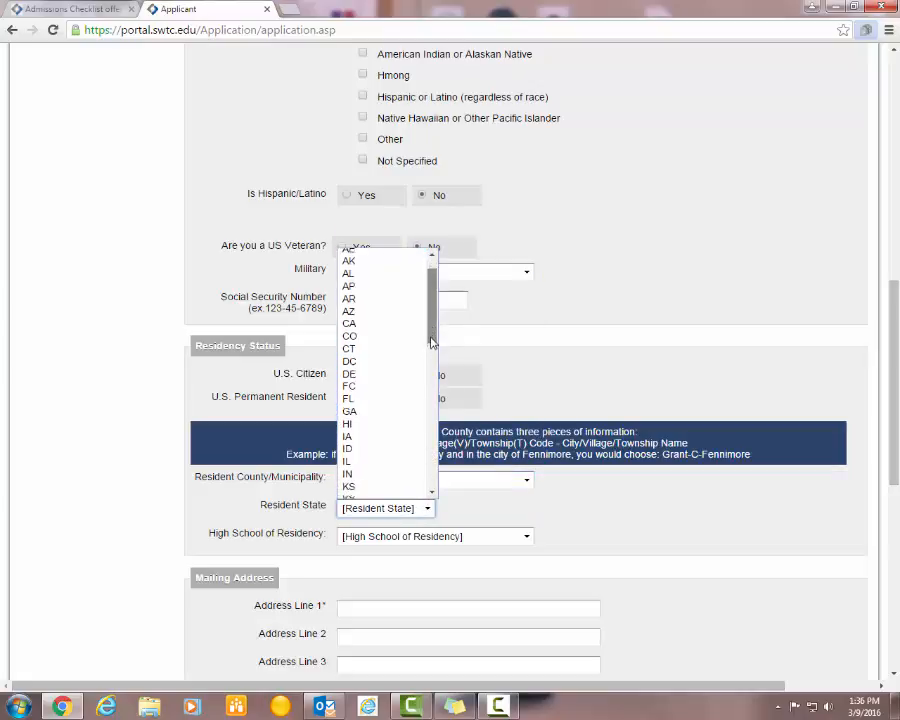
left_click_drag(431, 342, 432, 489)
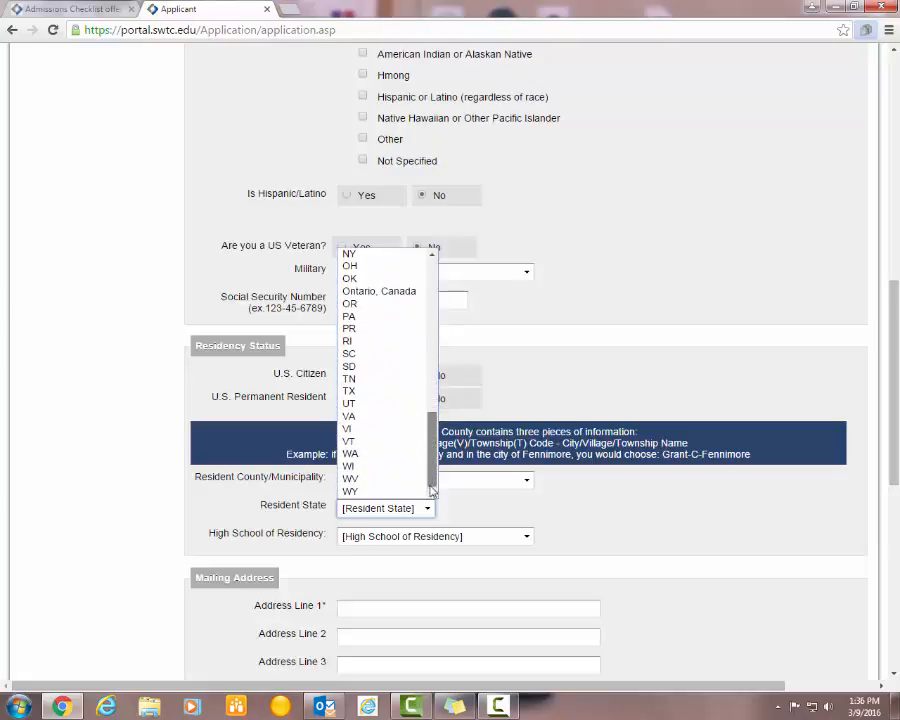
left_click(377, 467)
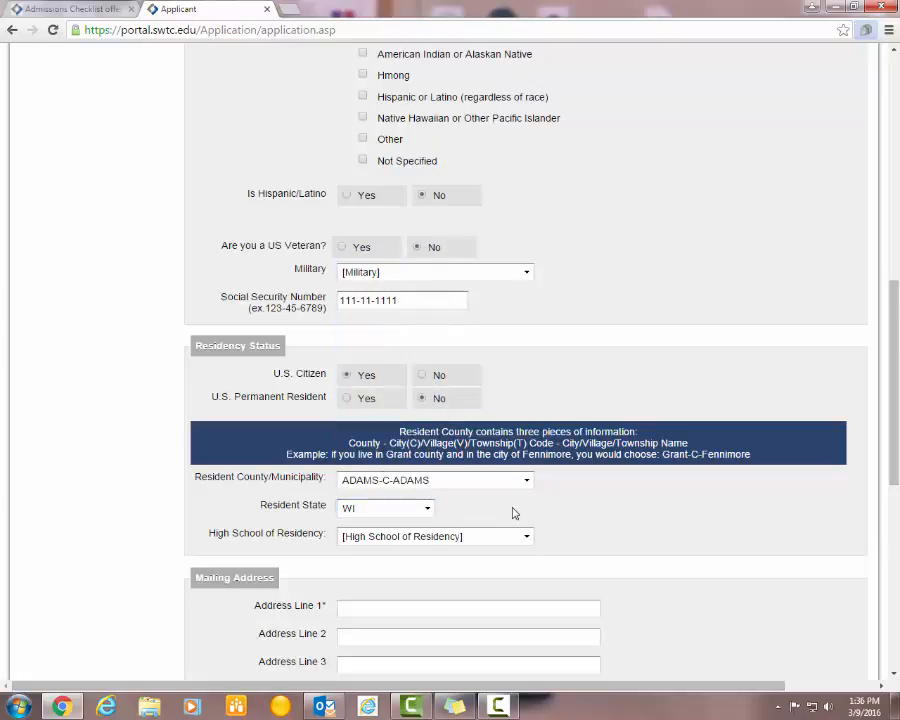
scroll(515, 513, "down", 1)
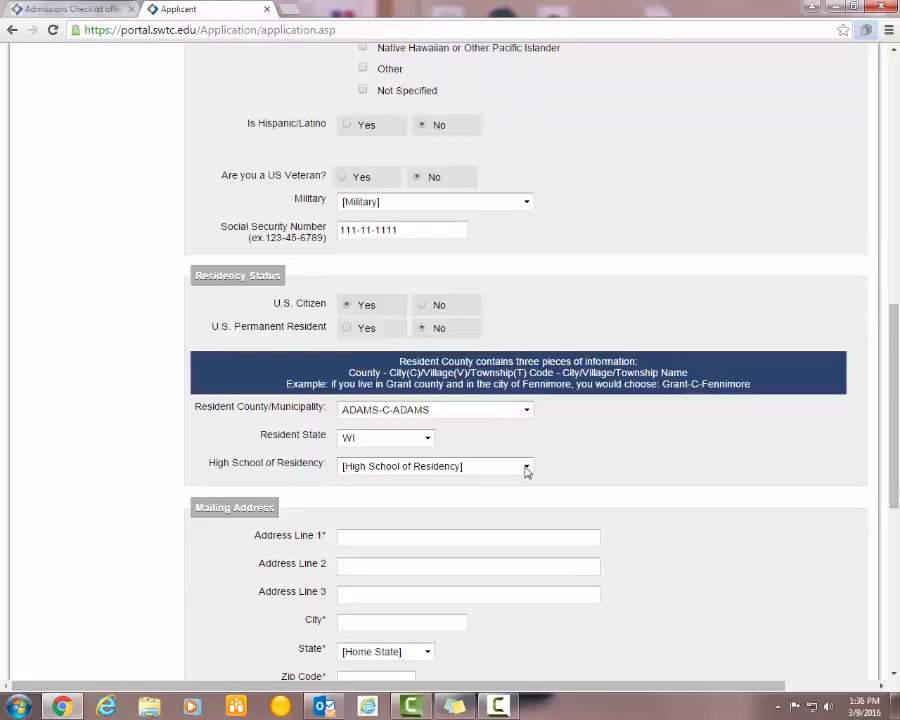
left_click(527, 468)
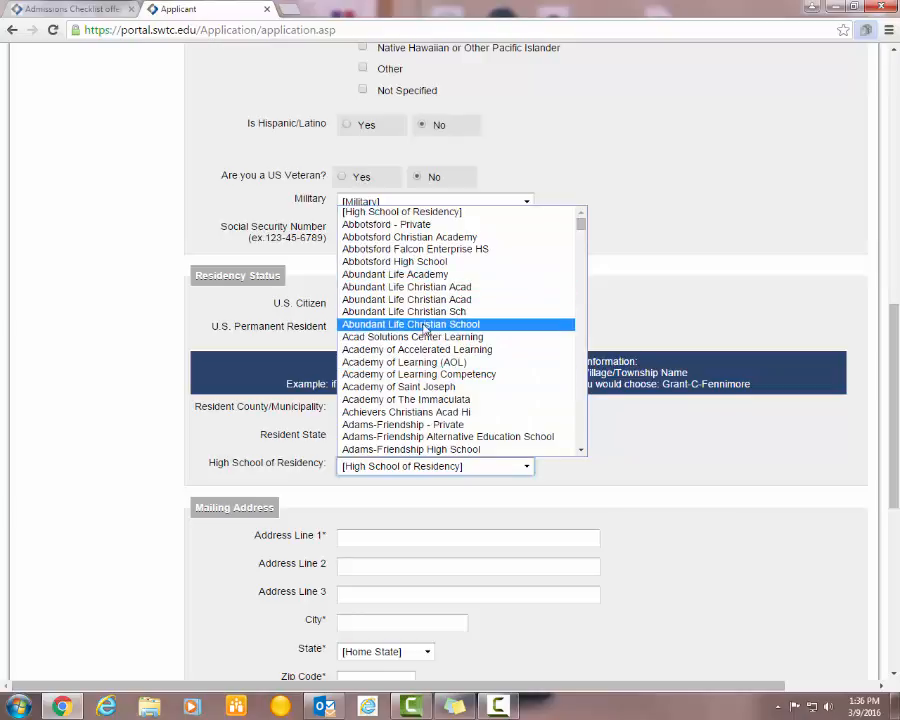
scroll(425, 335, "down", 10)
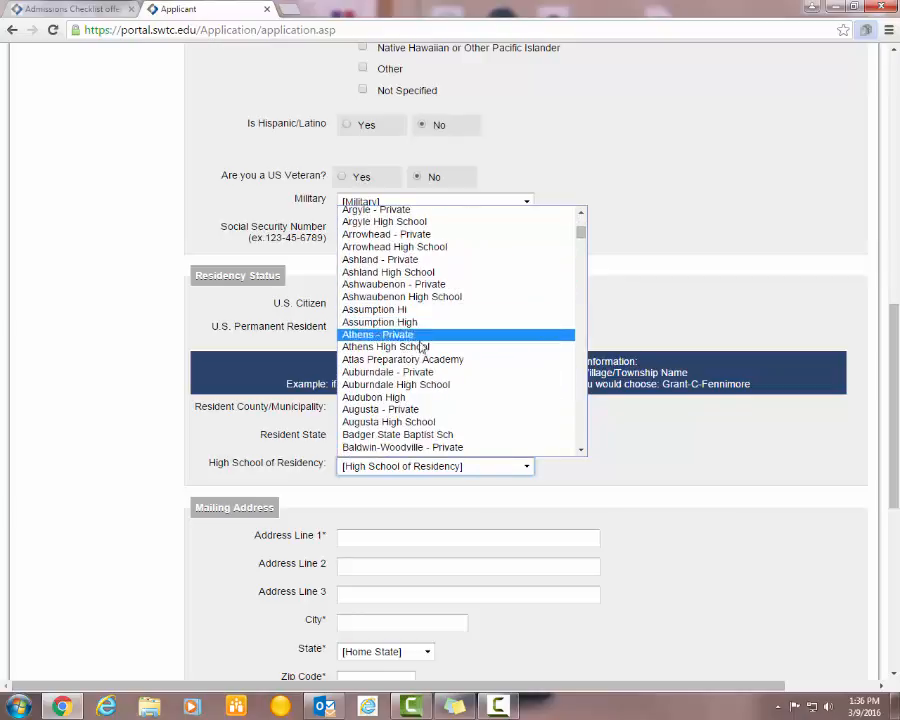
left_click(420, 384)
scroll(560, 460, "down", 1)
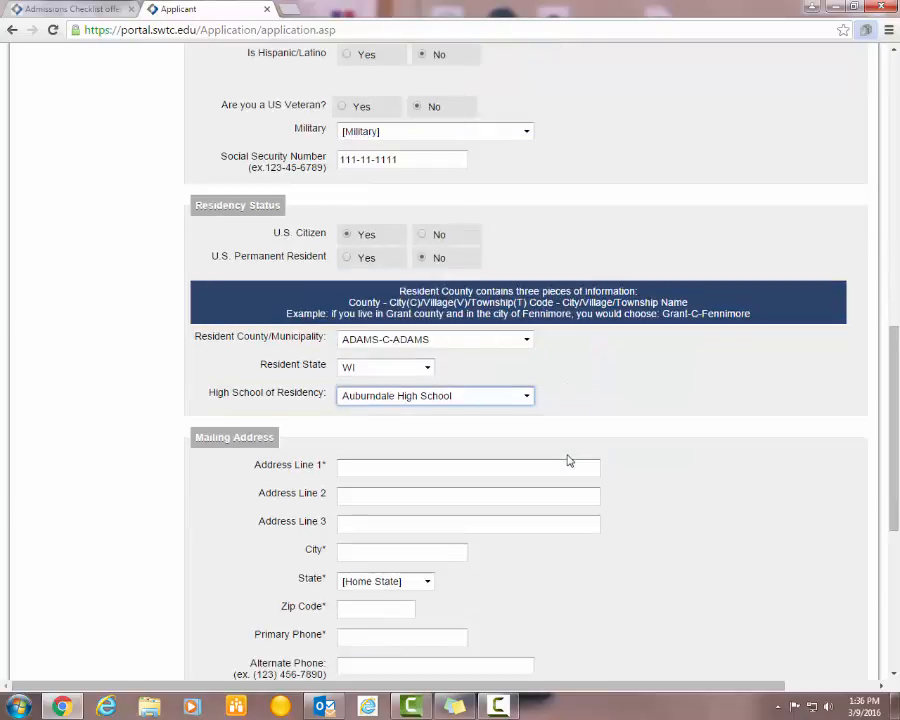
- Fill in the mailing street address, state and zip code, and move to the primary phone
left_click(422, 464)
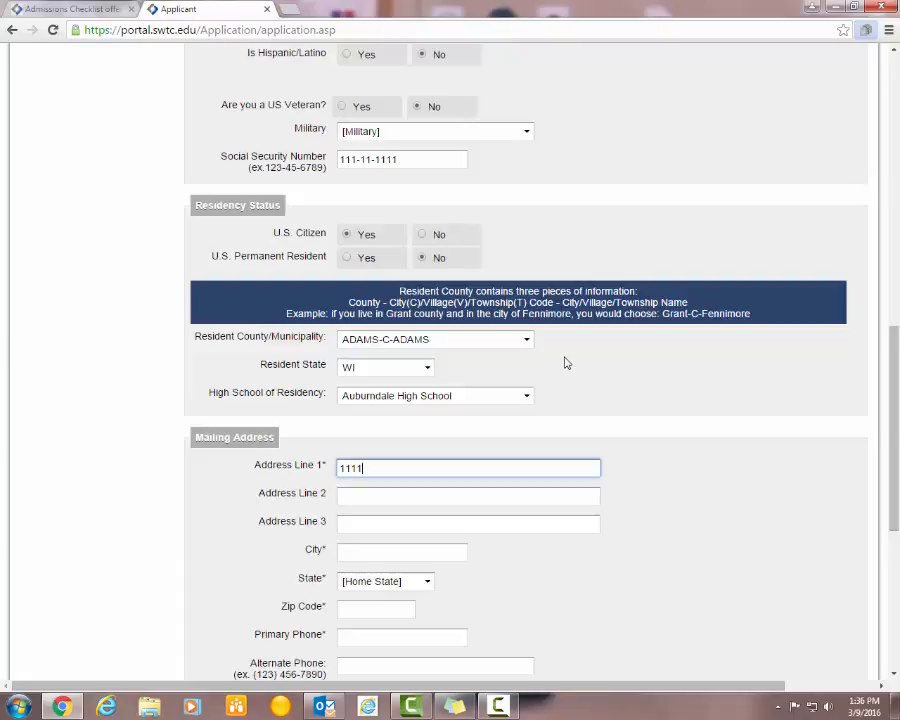
type("1111 Any Street")
key("Tab")
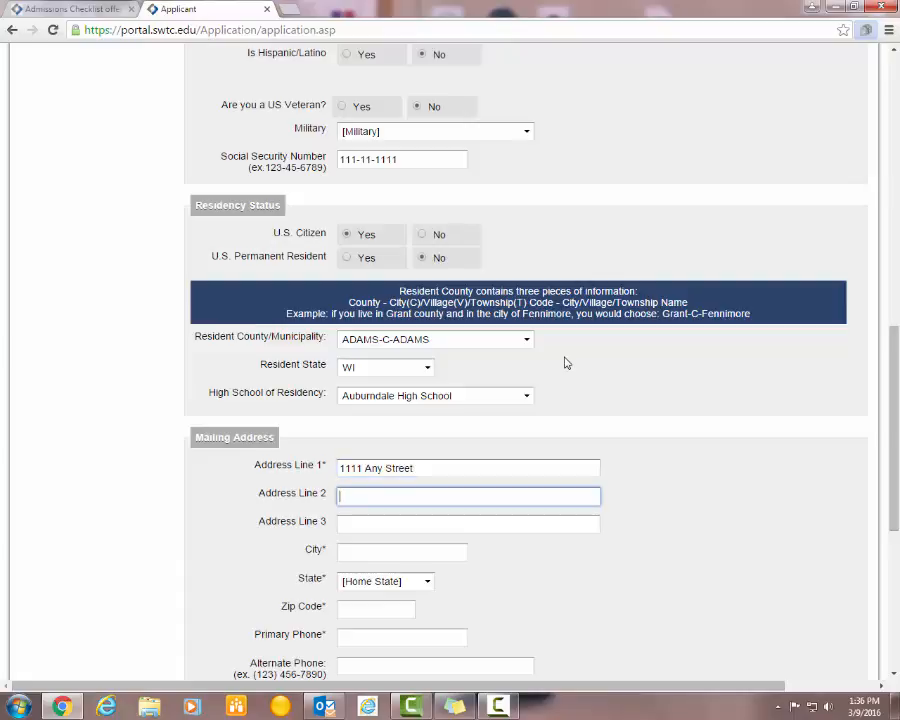
key("Tab")
key("Tab")
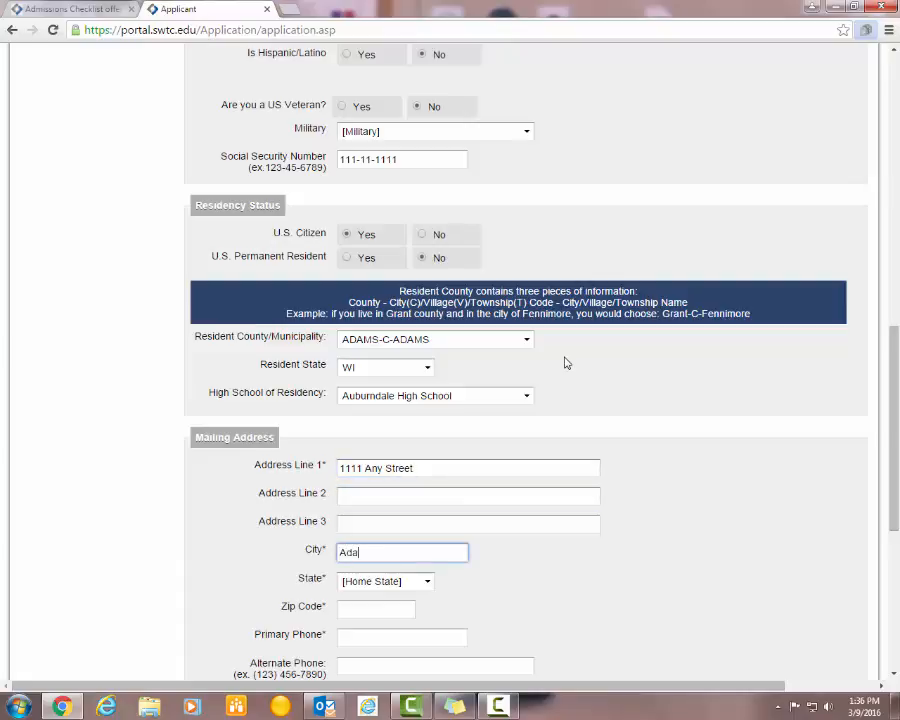
key("Tab")
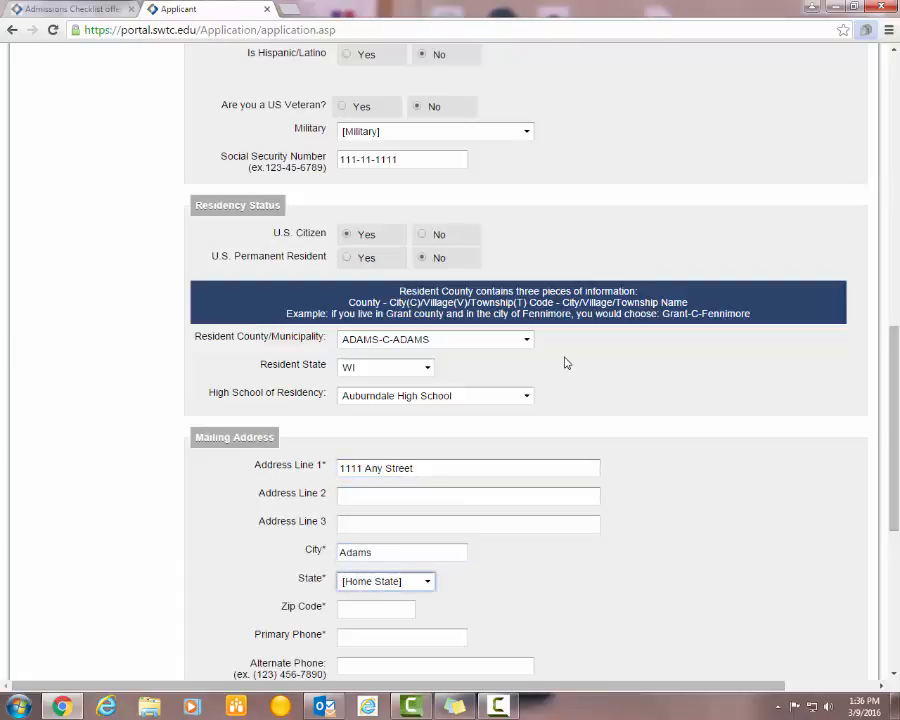
key("w")
scroll(721, 506, "down", 2)
left_click(371, 470)
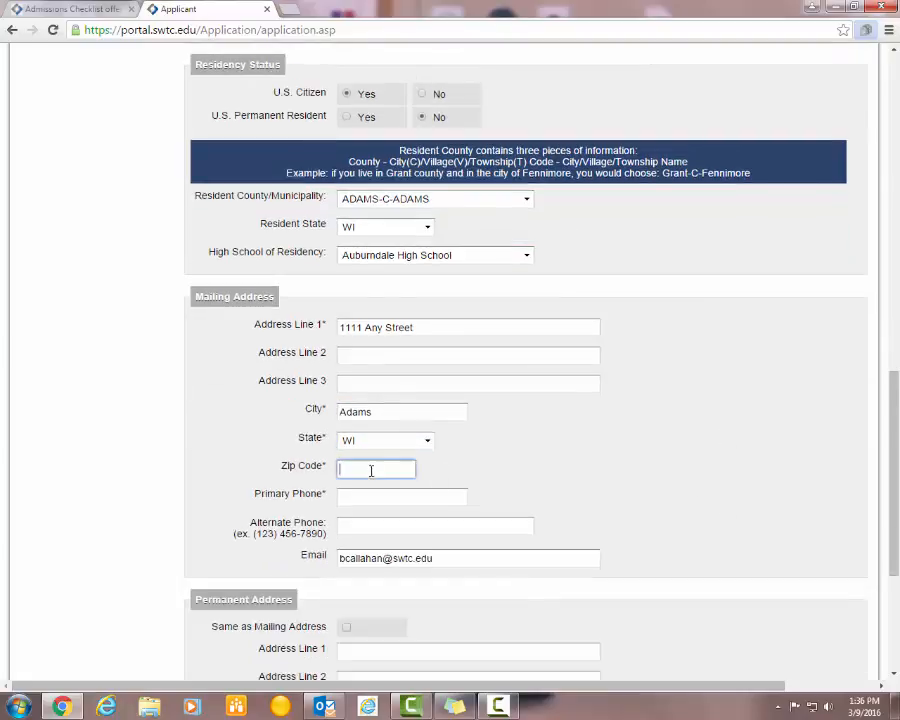
type("55555")
left_click(383, 497)
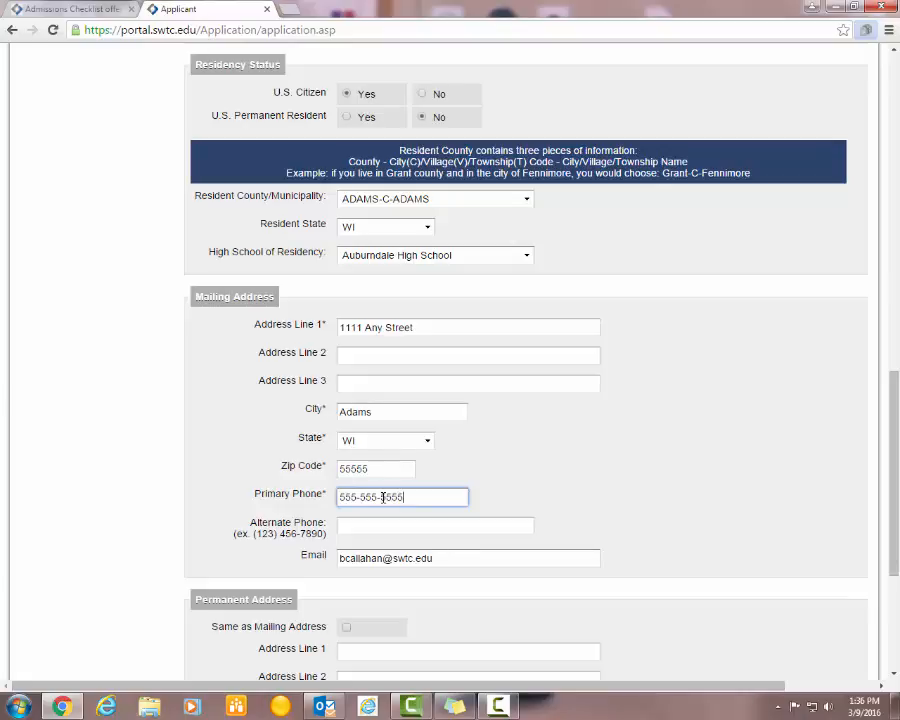
- Make the permanent address the same as the mailing address and save the applicant information
scroll(460, 487, "down", 1)
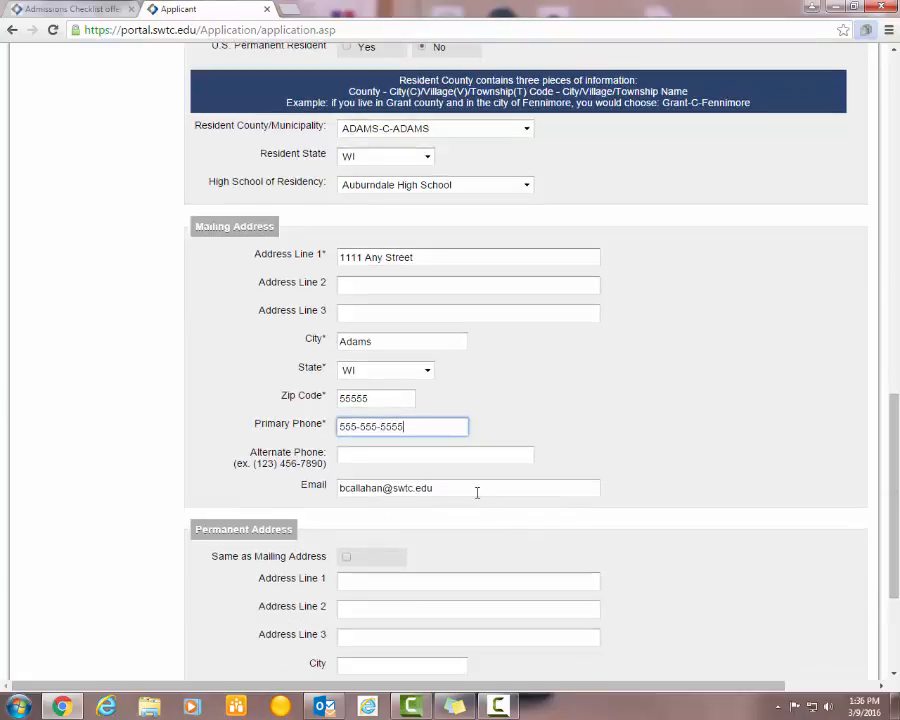
scroll(456, 480, "down", 2)
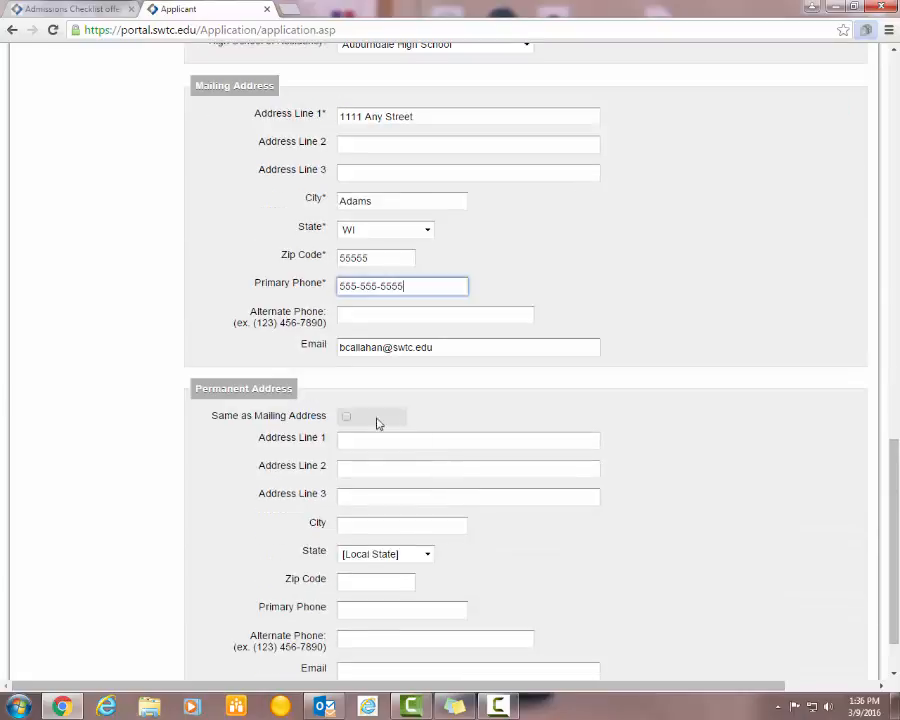
left_click(347, 418)
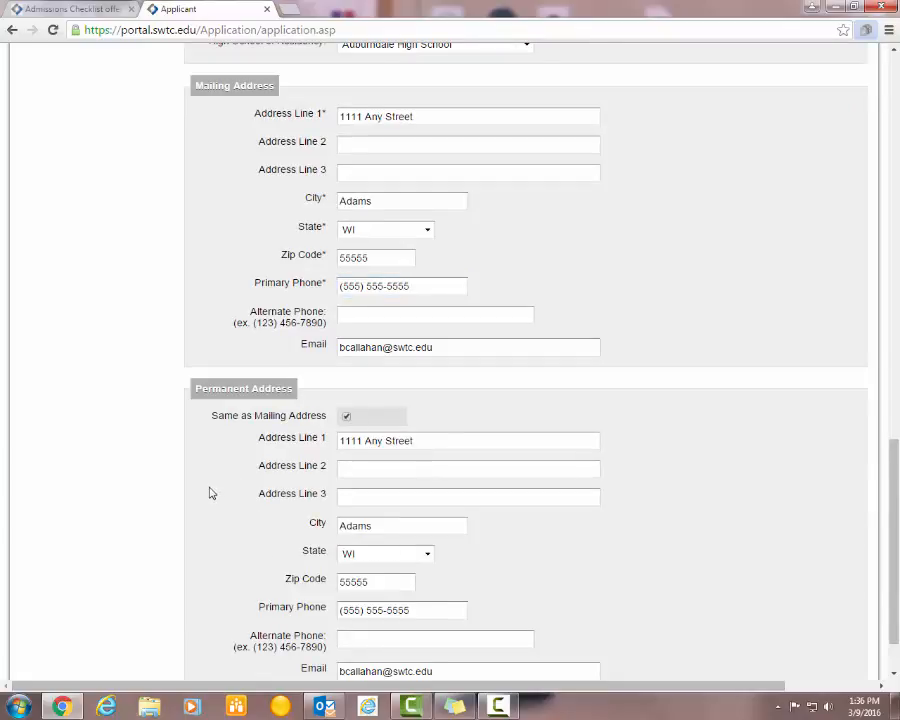
scroll(210, 490, "down", 1)
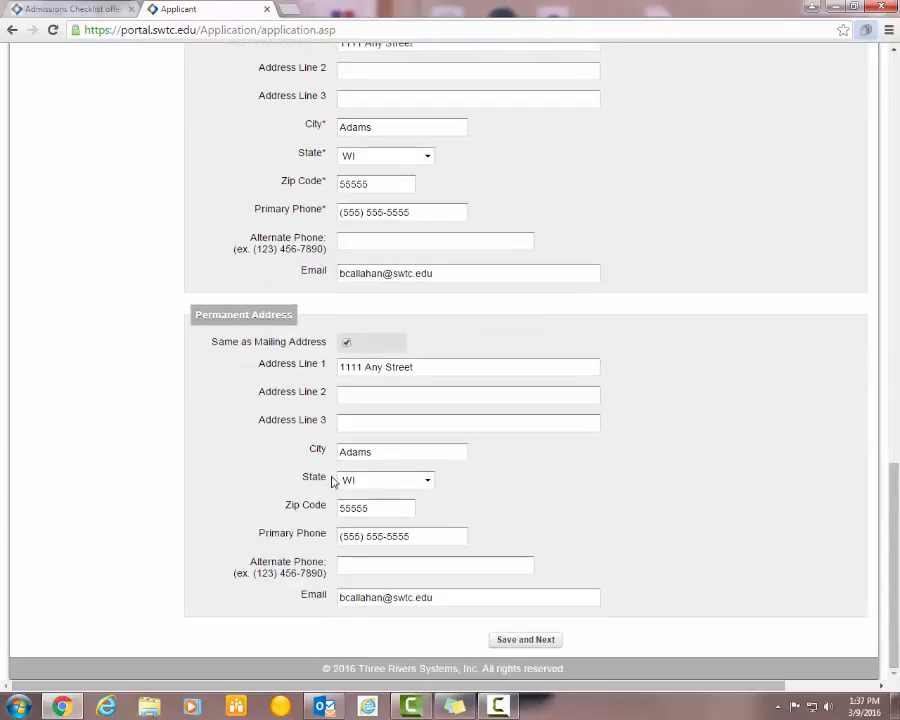
left_click(507, 645)
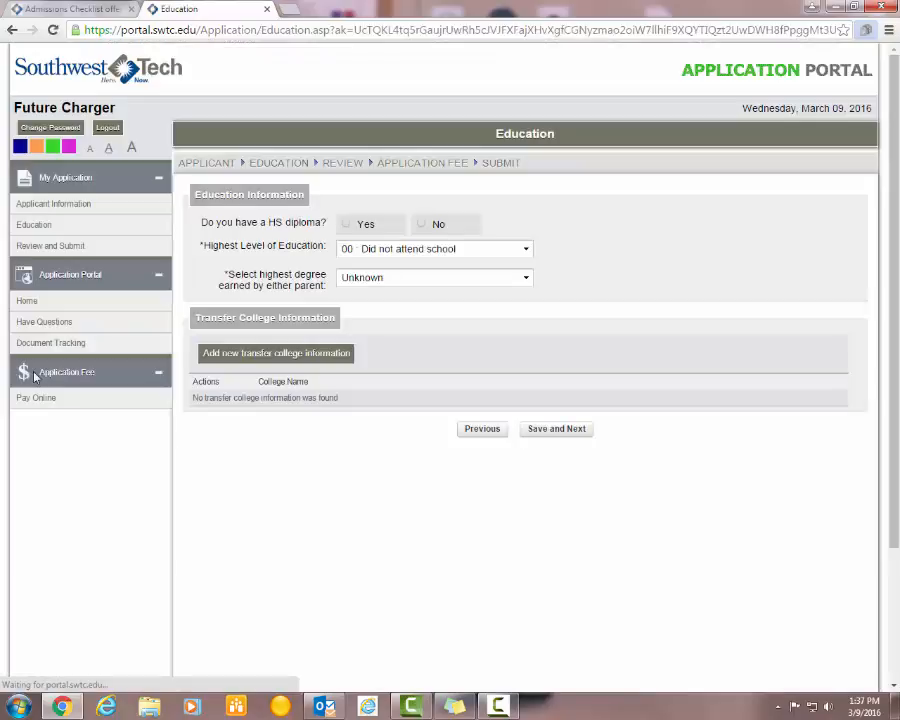
- Answer Yes to having a high school diploma and start adding high school information
left_click(347, 226)
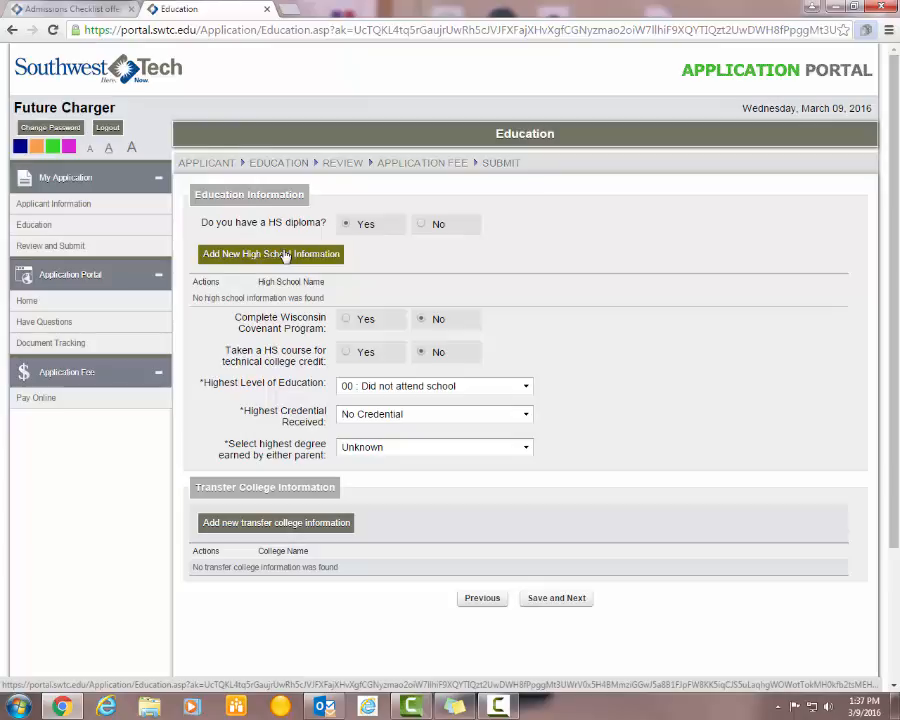
left_click(285, 255)
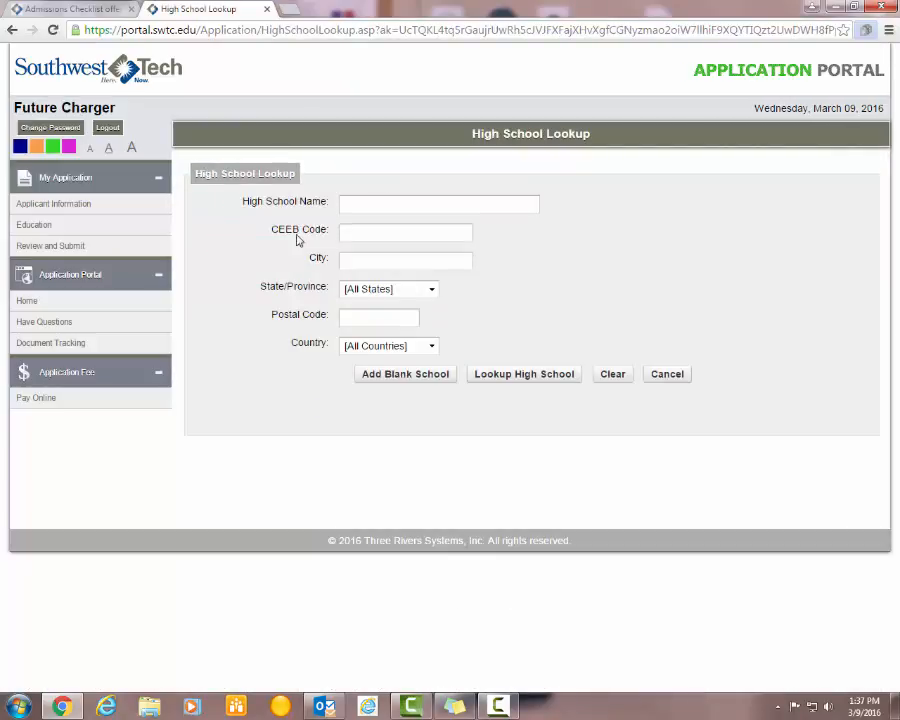
- Look up high schools matching 'fenn' and add Fennimore High School
left_click(358, 206)
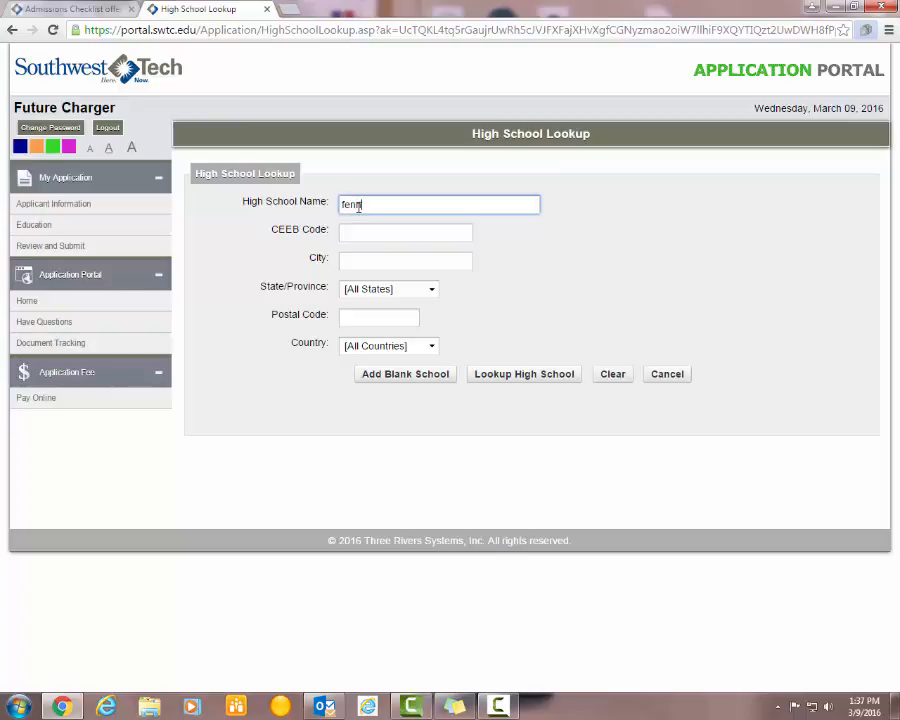
left_click(545, 376)
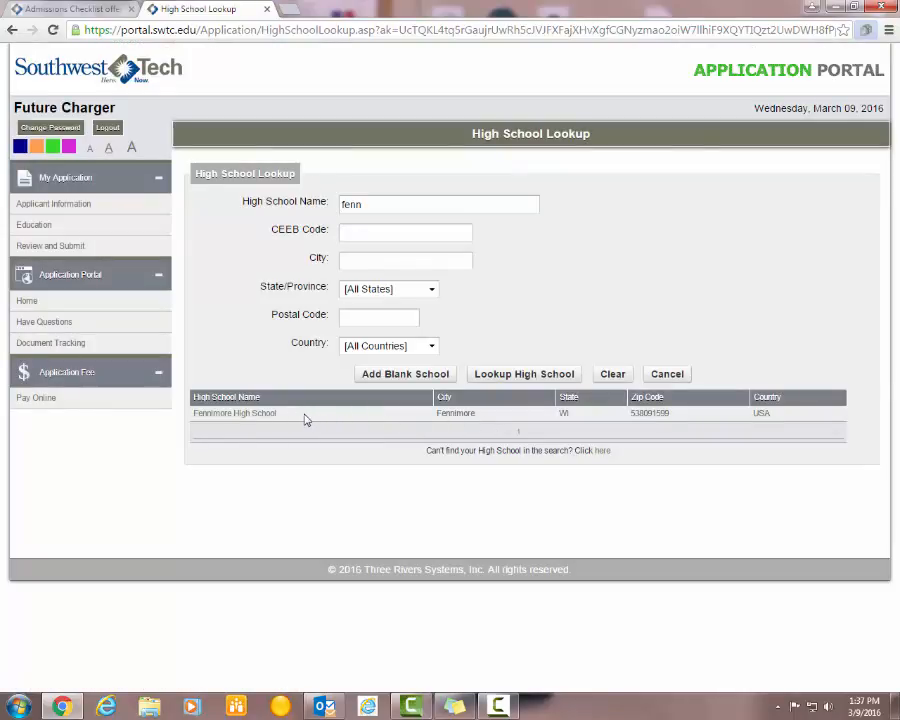
left_click(256, 415)
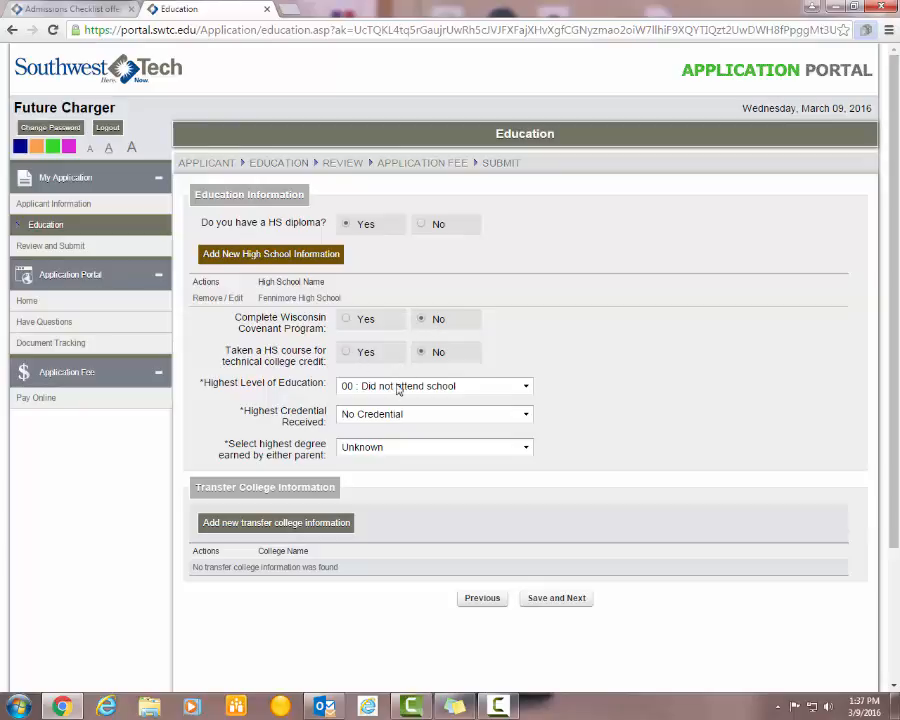
- Choose '12 : Twelfth Grade' as highest education and 'High School Diploma or Equivalent' for parents' degree
left_click(525, 386)
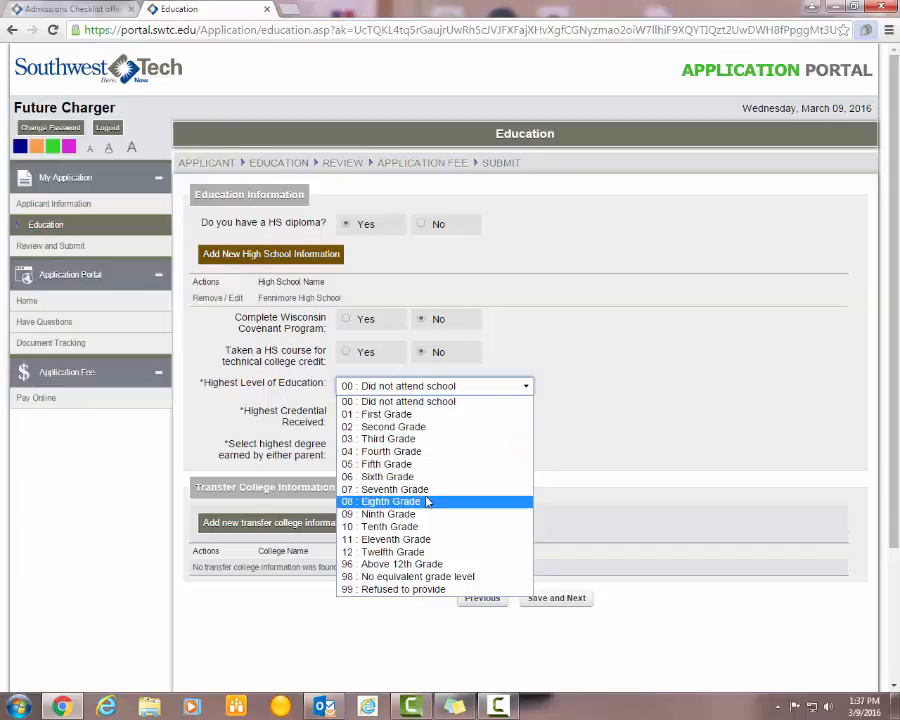
left_click(407, 552)
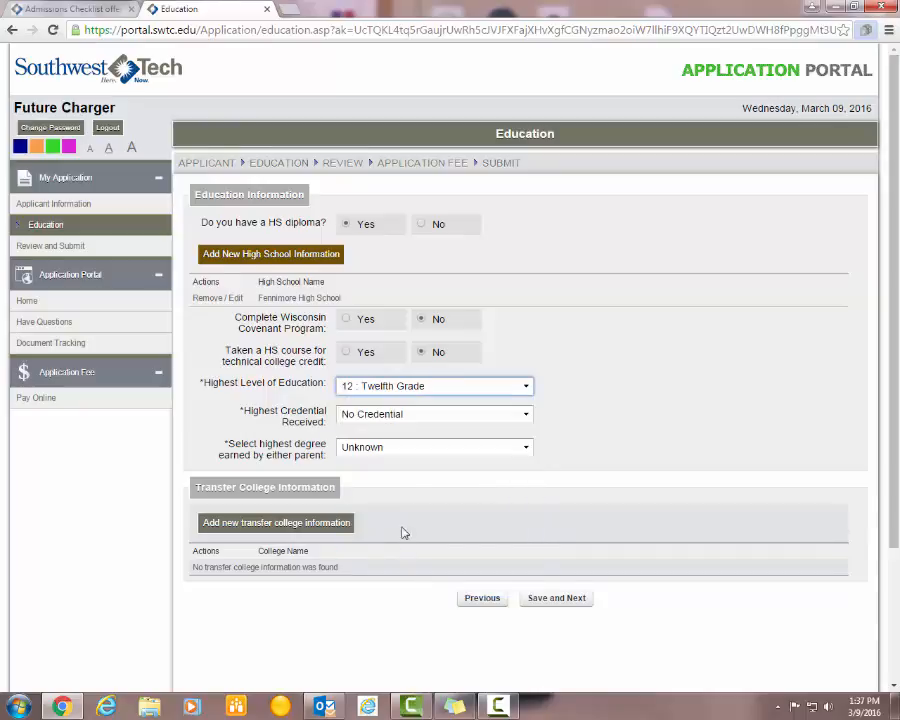
left_click(388, 451)
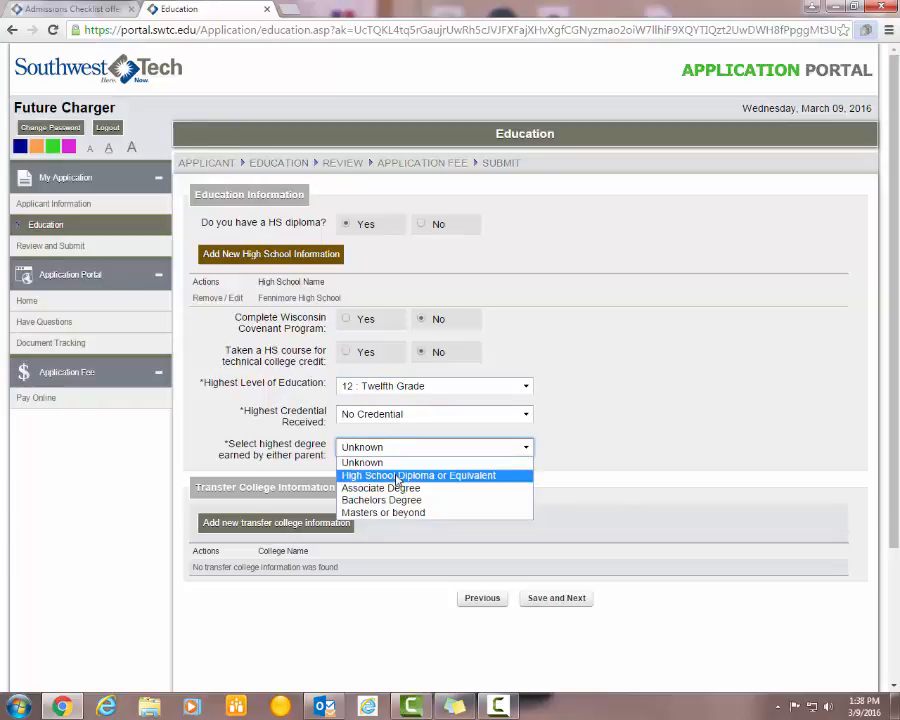
left_click(396, 476)
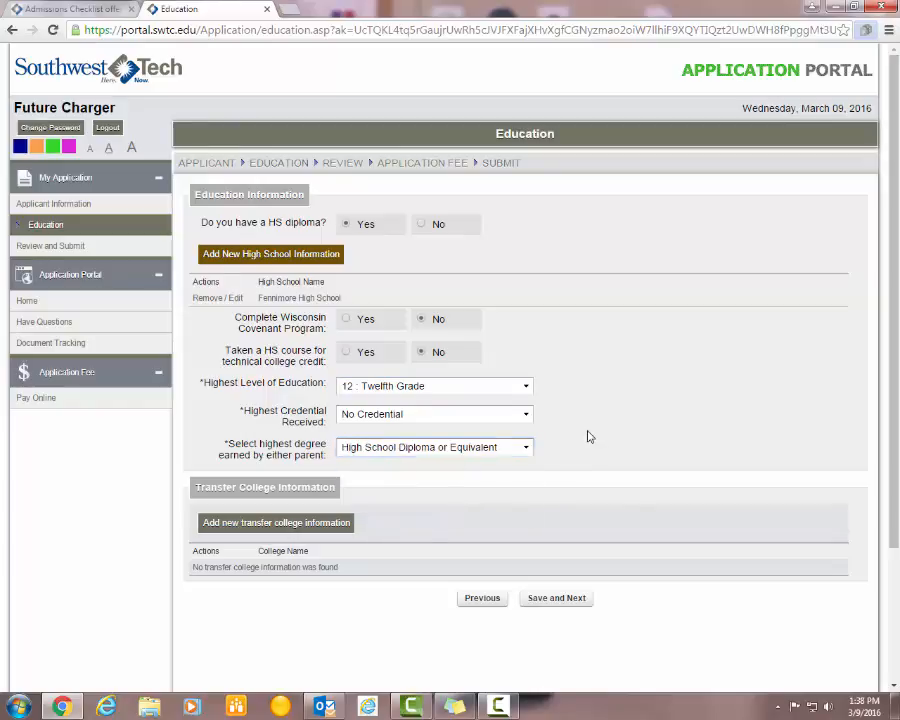
scroll(588, 436, "down", 1)
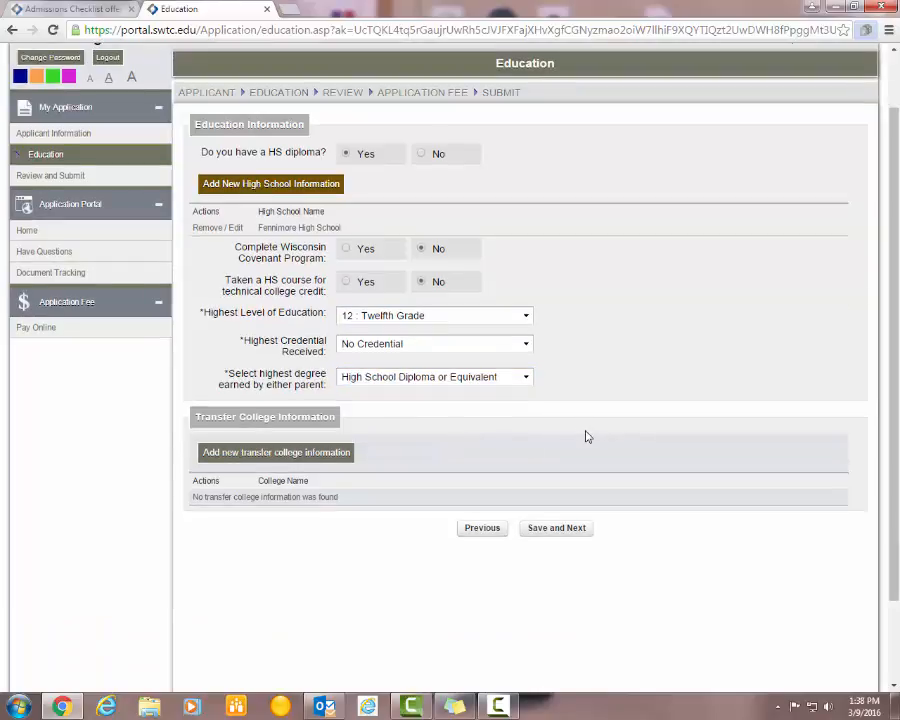
- Add UW Platteville as a transfer college by looking up 'platt' in the Name field
left_click(298, 455)
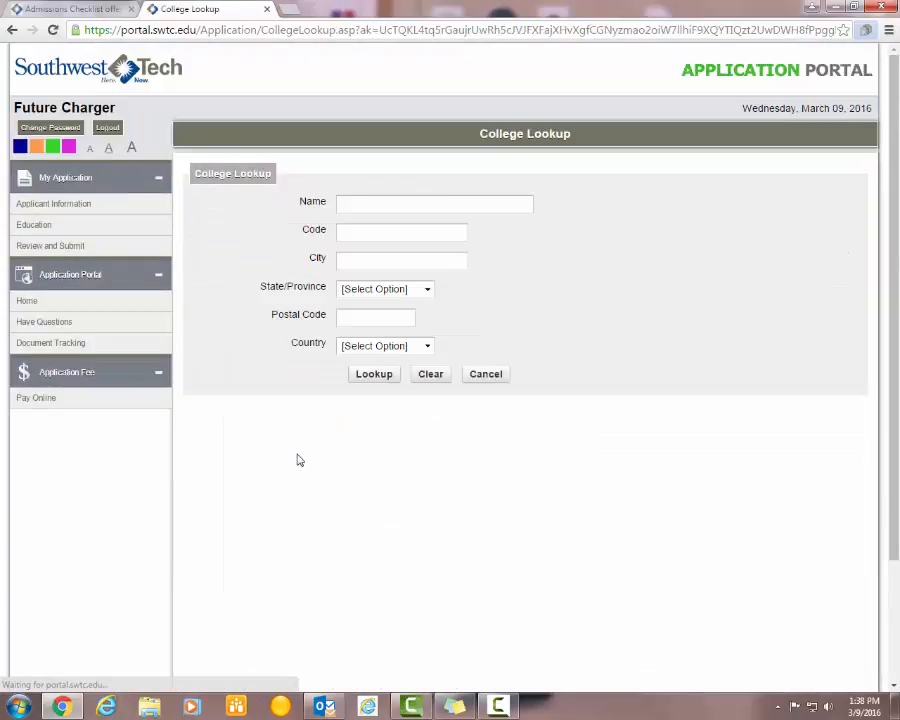
left_click(366, 201)
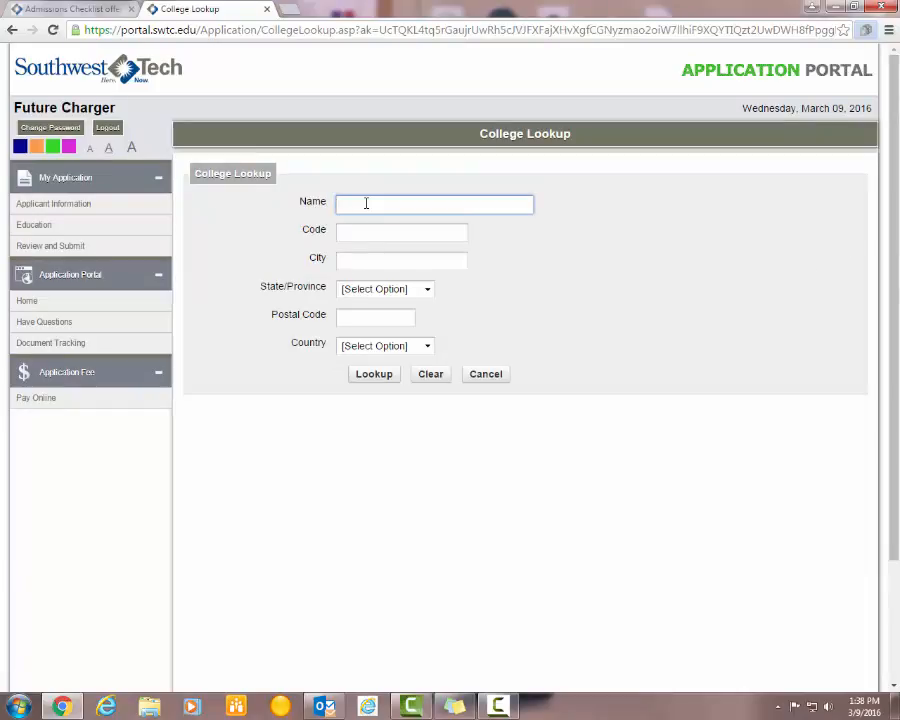
left_click(374, 374)
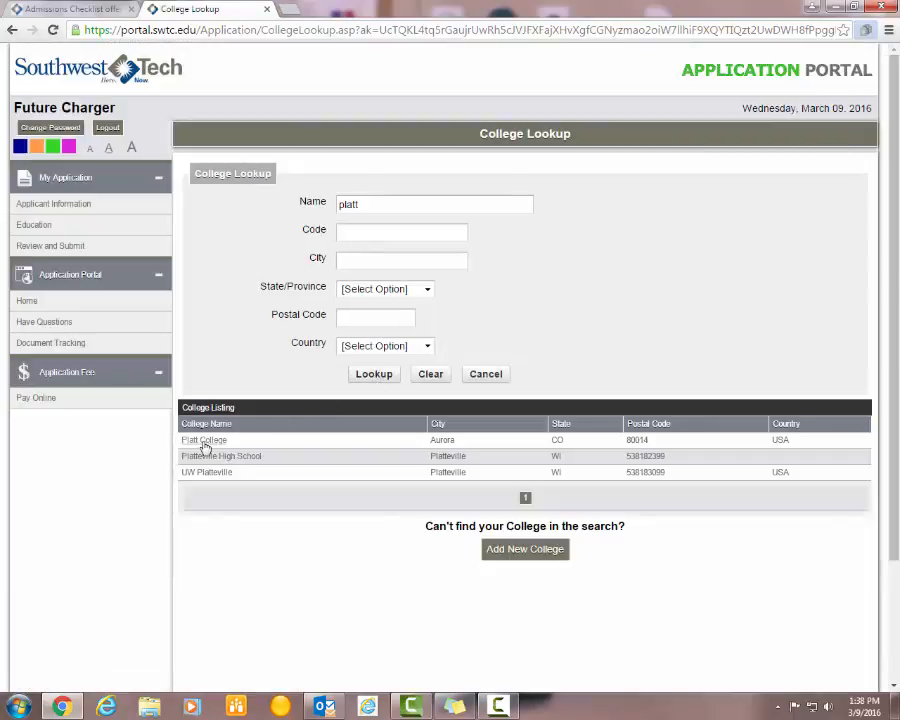
left_click(225, 476)
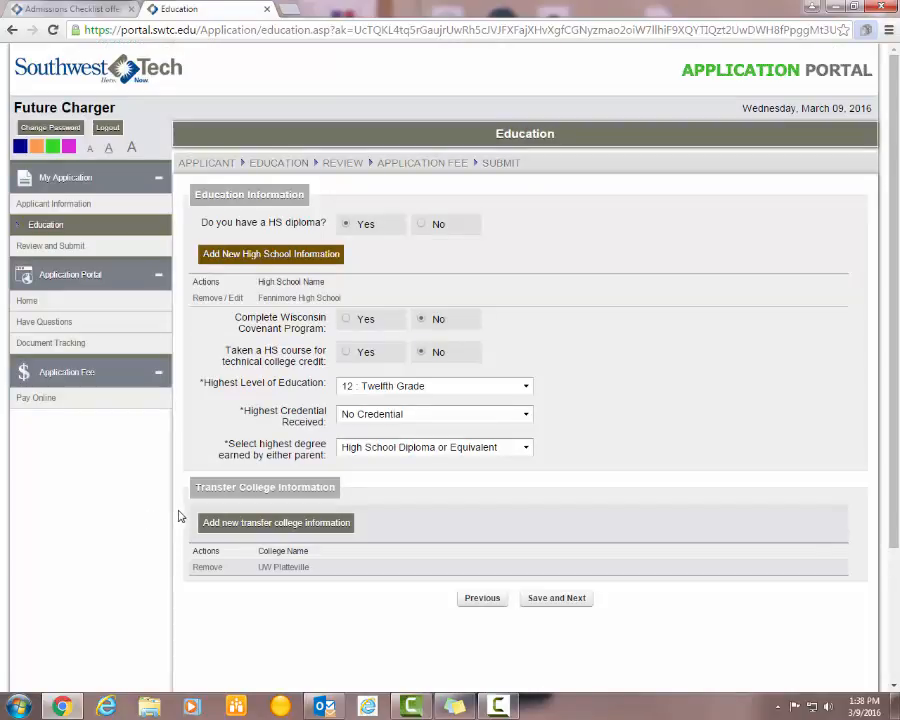
left_click(572, 600)
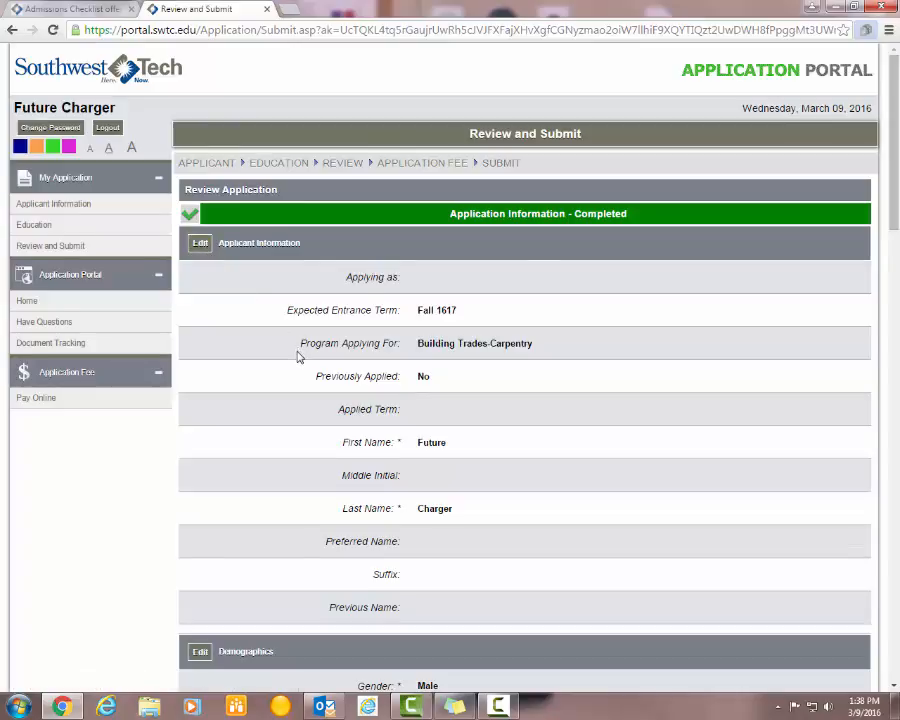
scroll(300, 358, "down", 3)
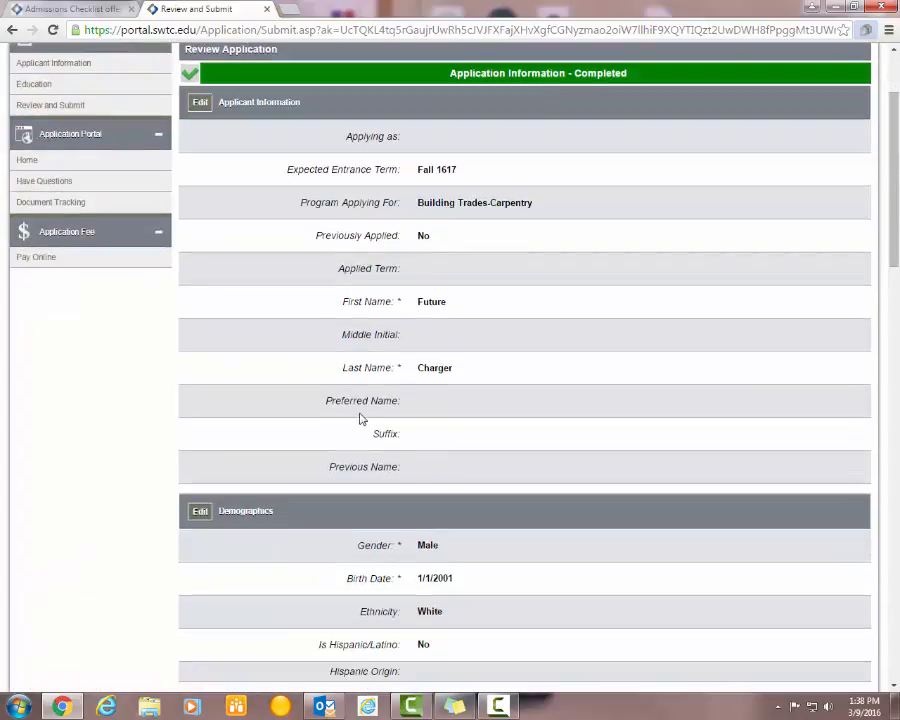
scroll(362, 419, "down", 1)
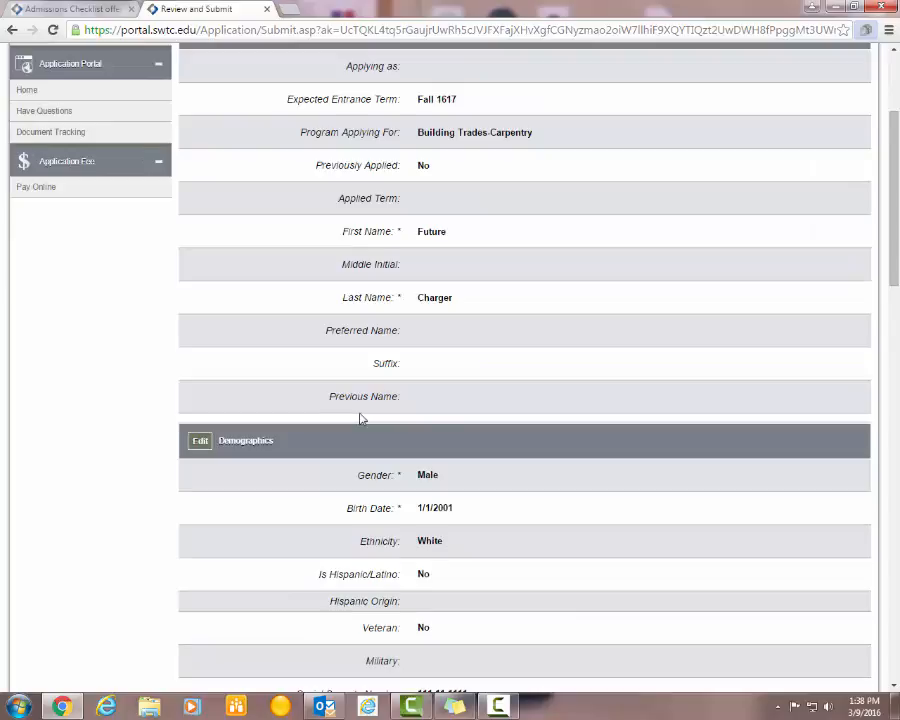
scroll(362, 419, "down", 1)
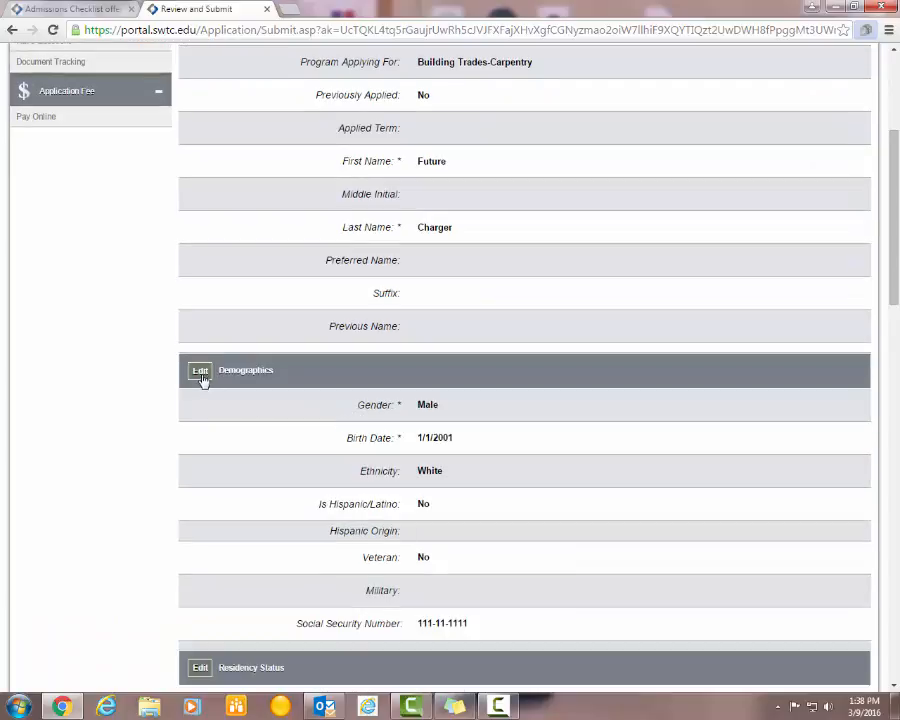
scroll(277, 418, "down", 2)
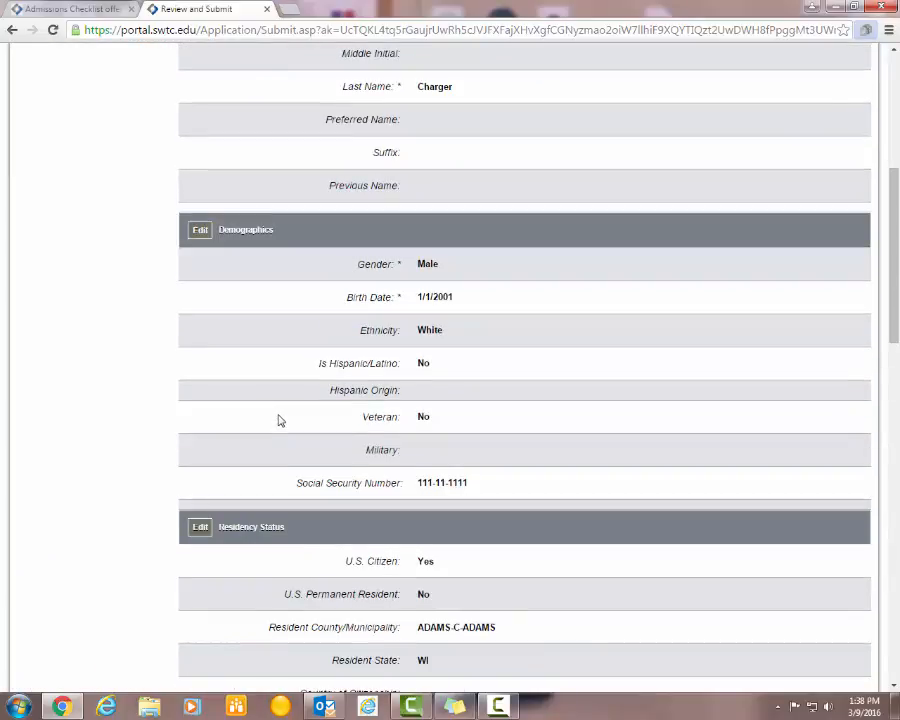
scroll(280, 420, "down", 1)
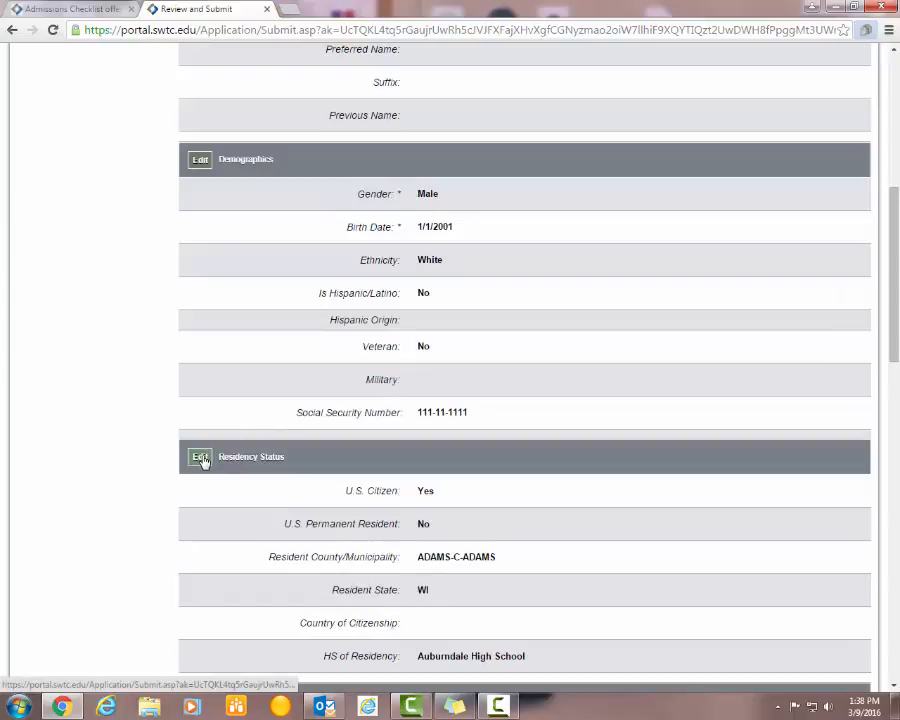
scroll(295, 492, "down", 5)
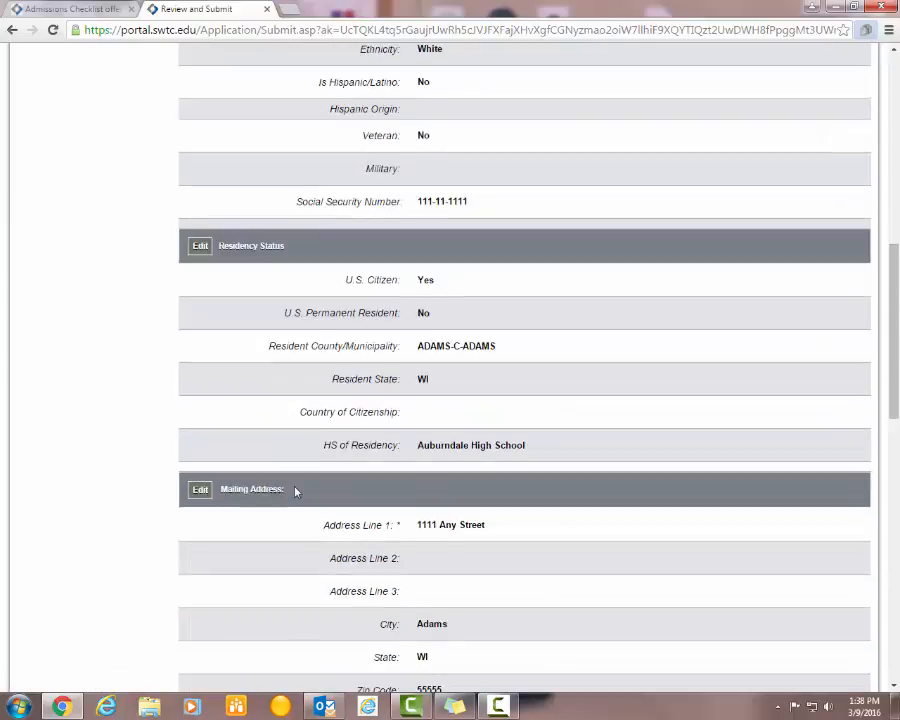
scroll(295, 489, "down", 3)
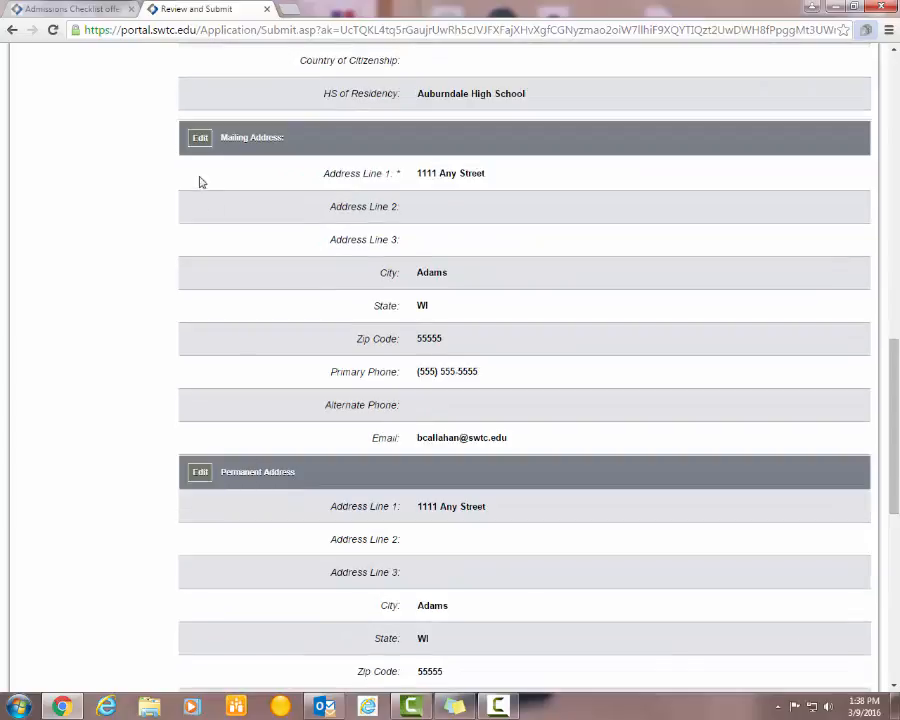
scroll(260, 304, "down", 1)
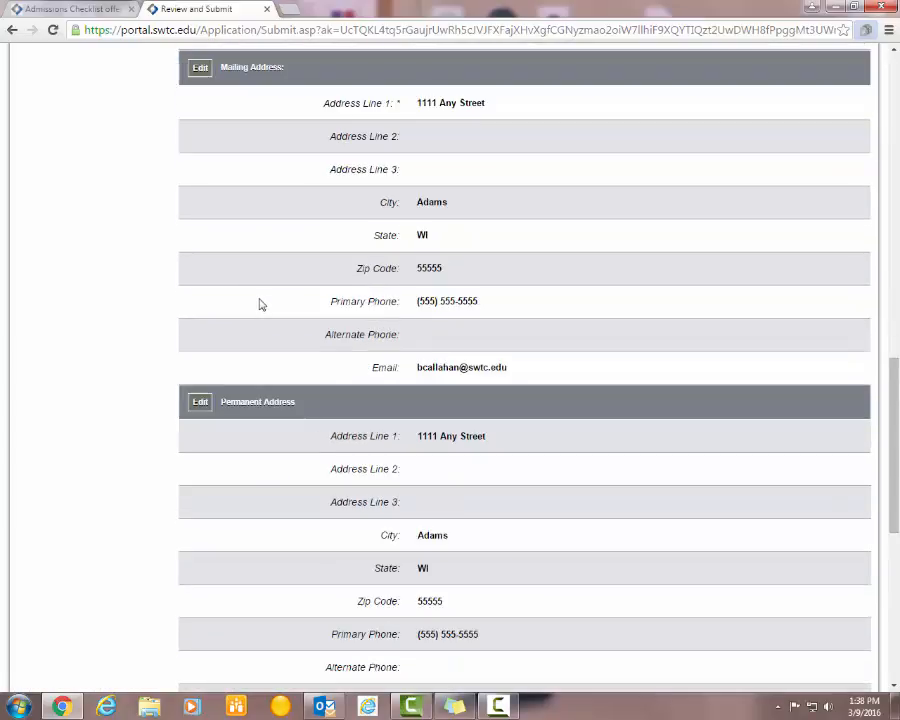
scroll(259, 304, "down", 1)
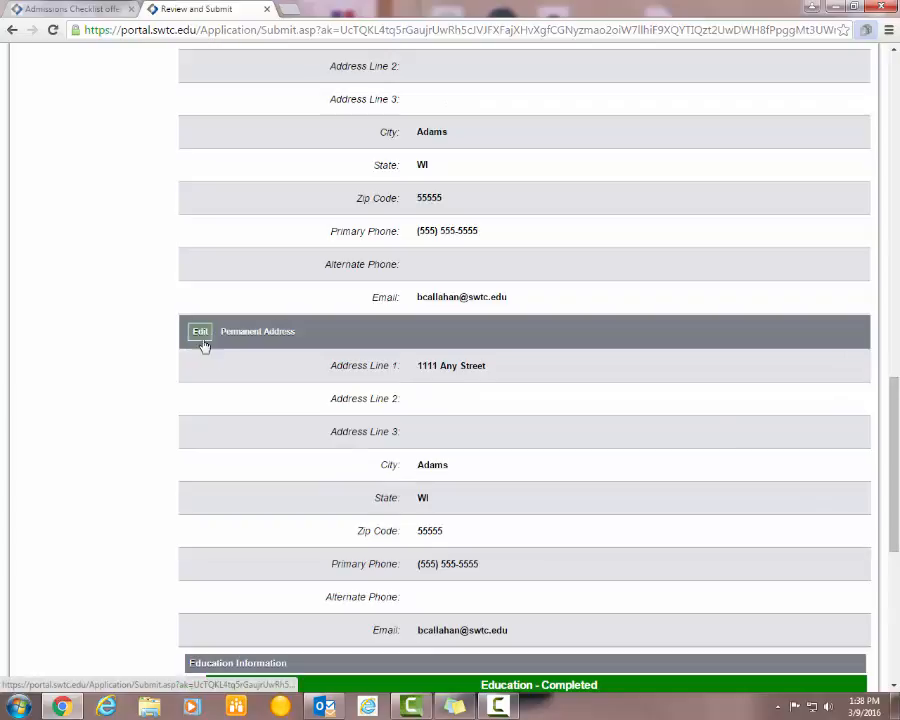
scroll(265, 398, "down", 3)
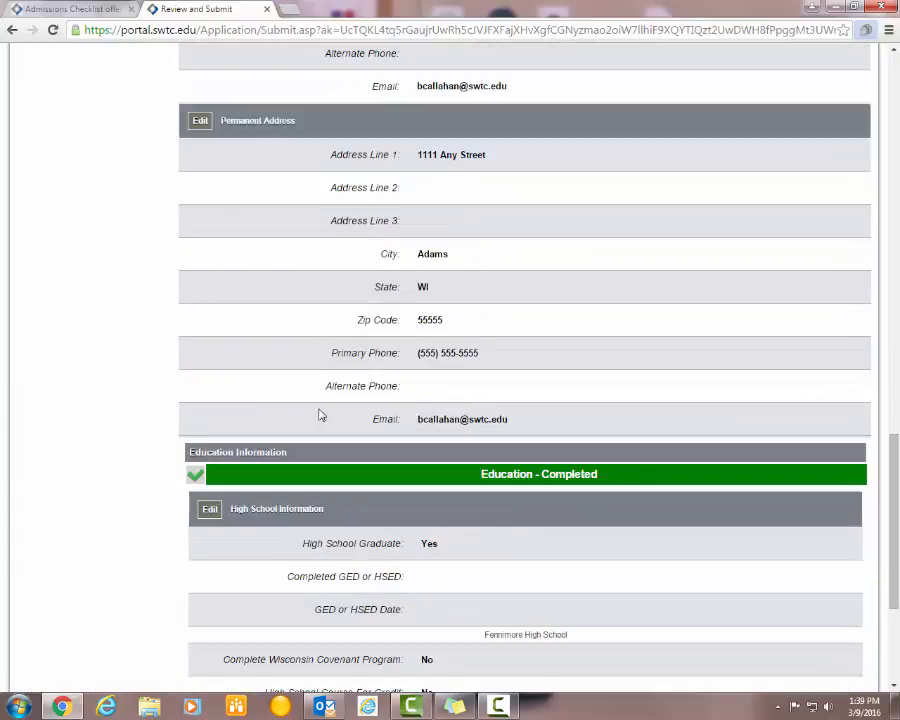
scroll(322, 456, "down", 1)
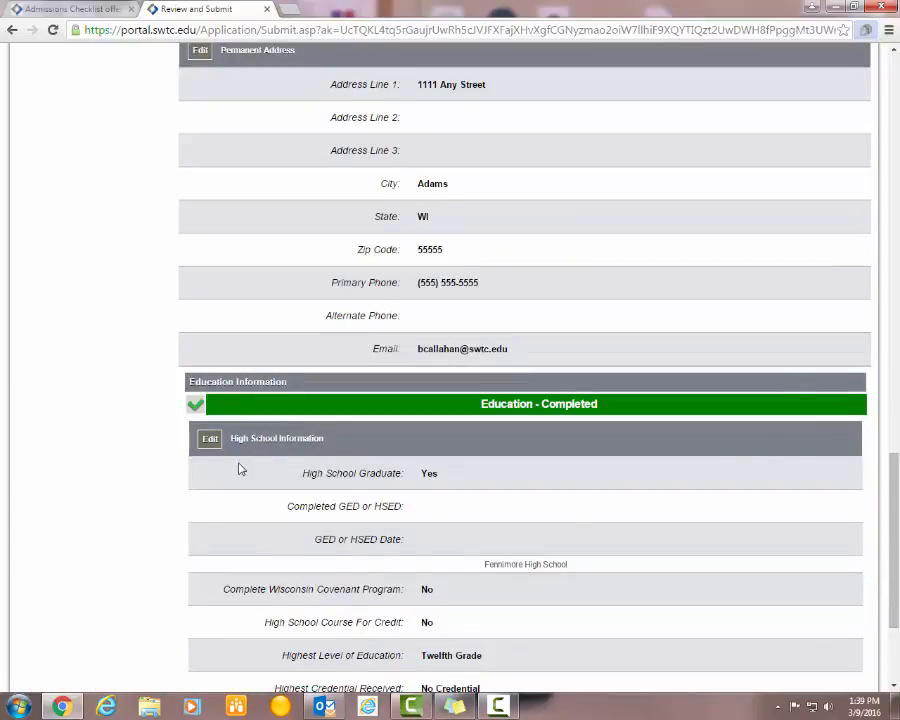
scroll(239, 465, "down", 1)
scroll(239, 463, "down", 1)
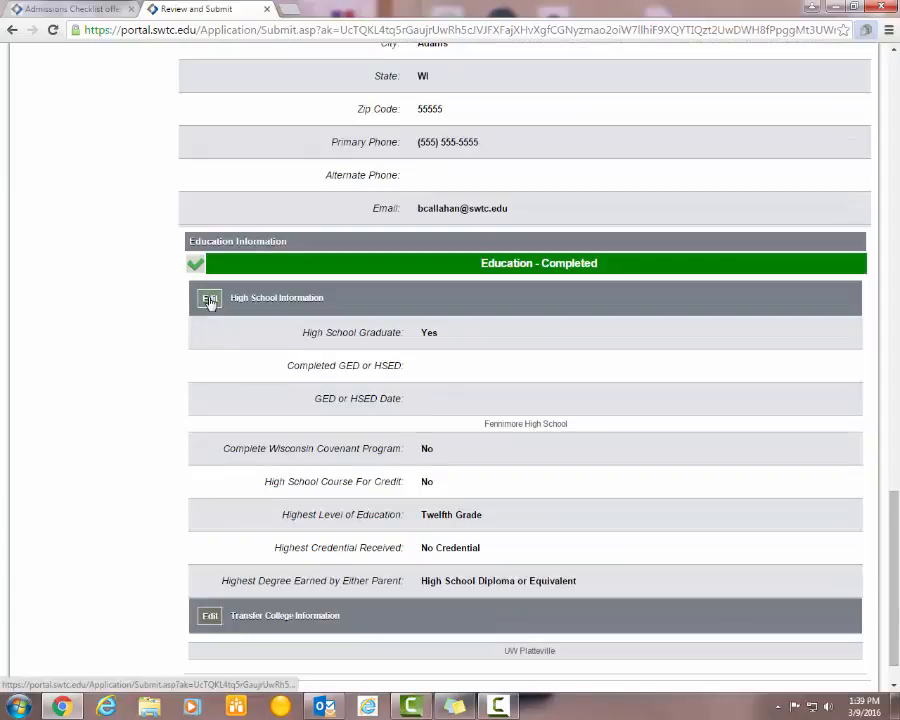
scroll(246, 396, "down", 1)
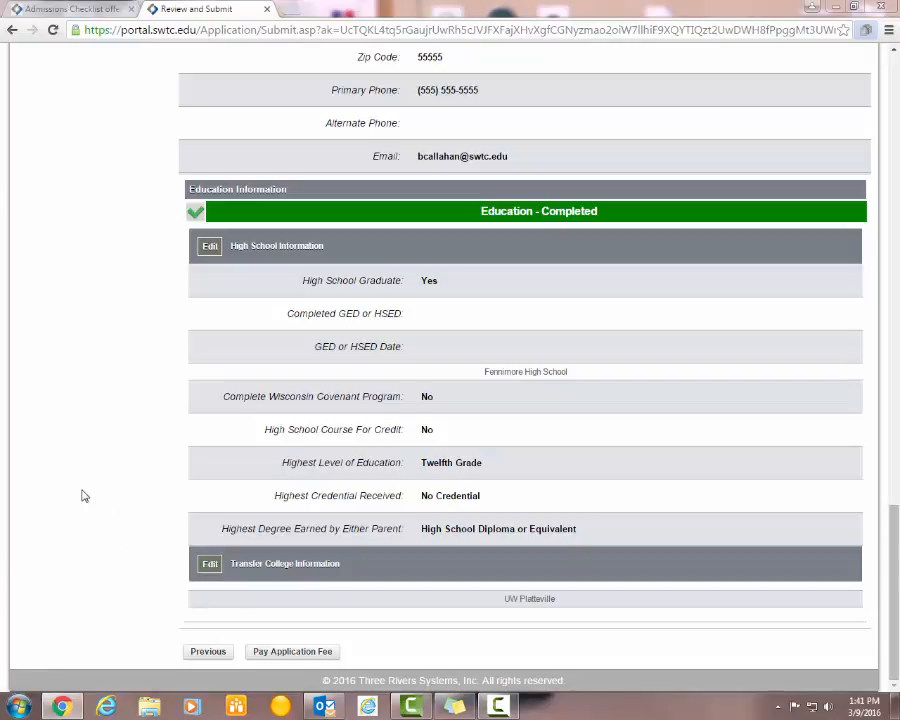
scroll(82, 492, "up", 7)
scroll(83, 496, "up", 9)
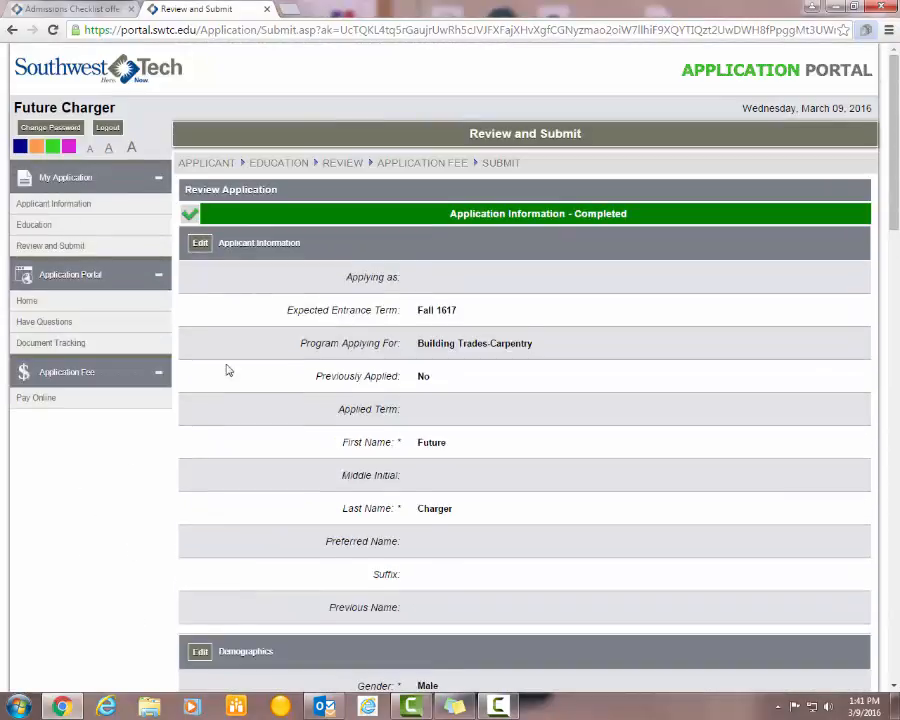
- Log out, go back to the login page, and dismiss the popups-disabled alert
left_click(108, 133)
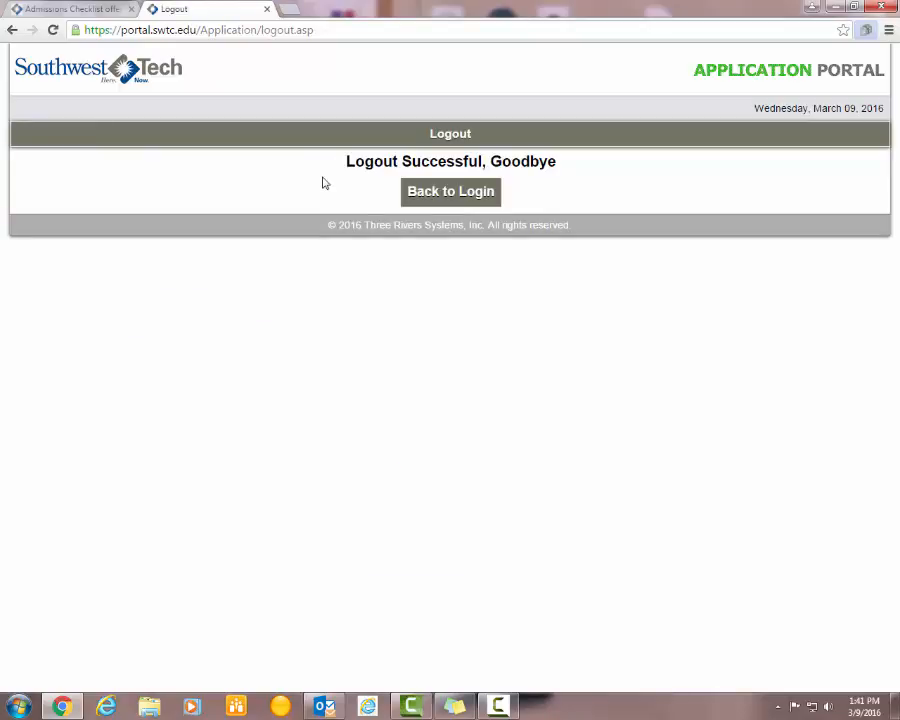
left_click(468, 201)
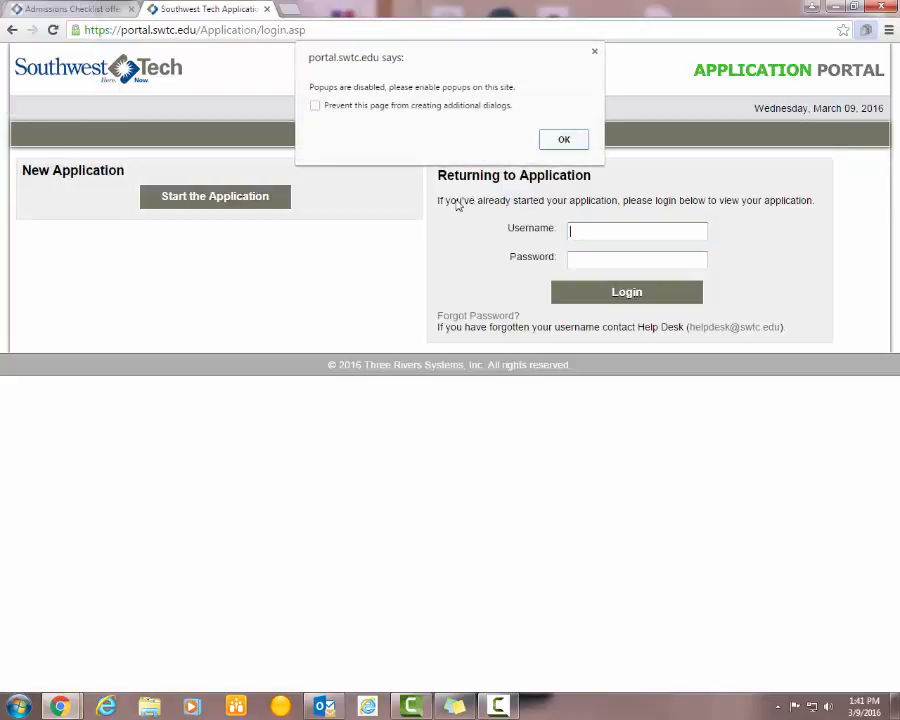
left_click(560, 141)
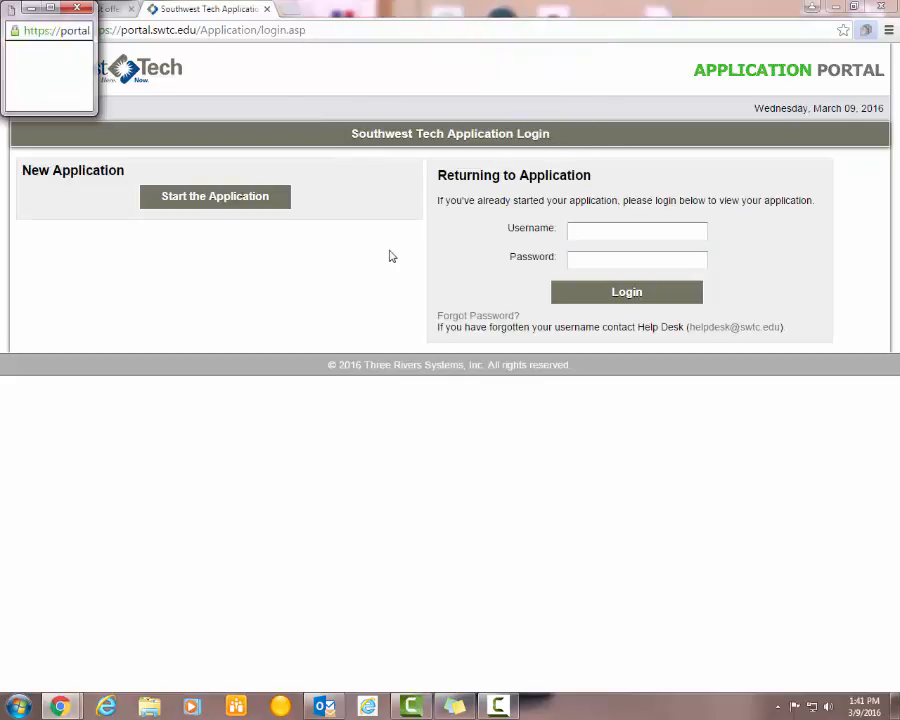
- Sign in with the applicant's username and password to reopen the saved application
left_click(590, 229)
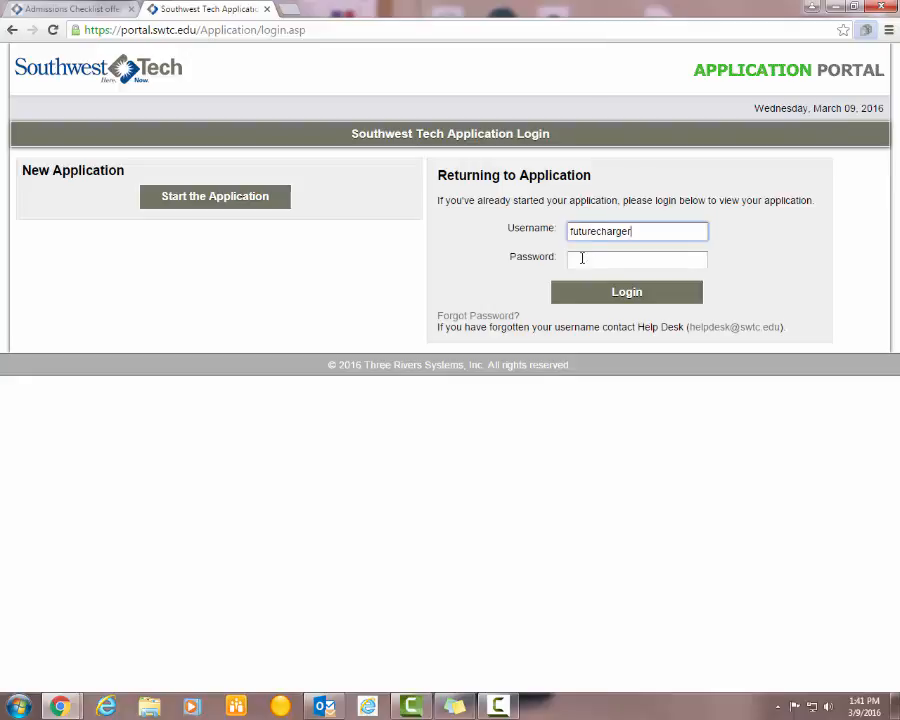
left_click(581, 259)
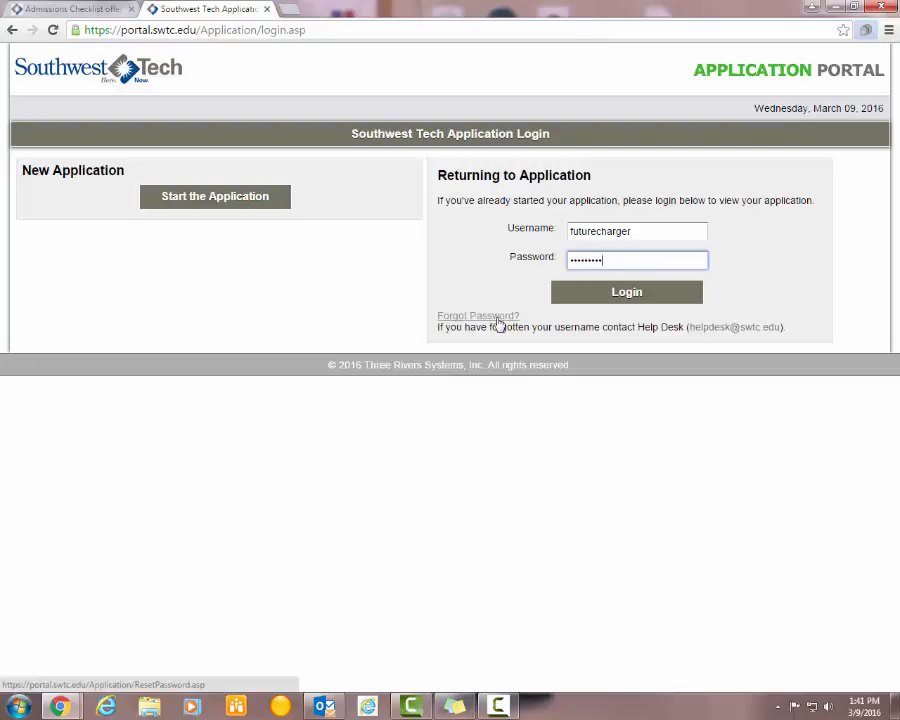
left_click(625, 300)
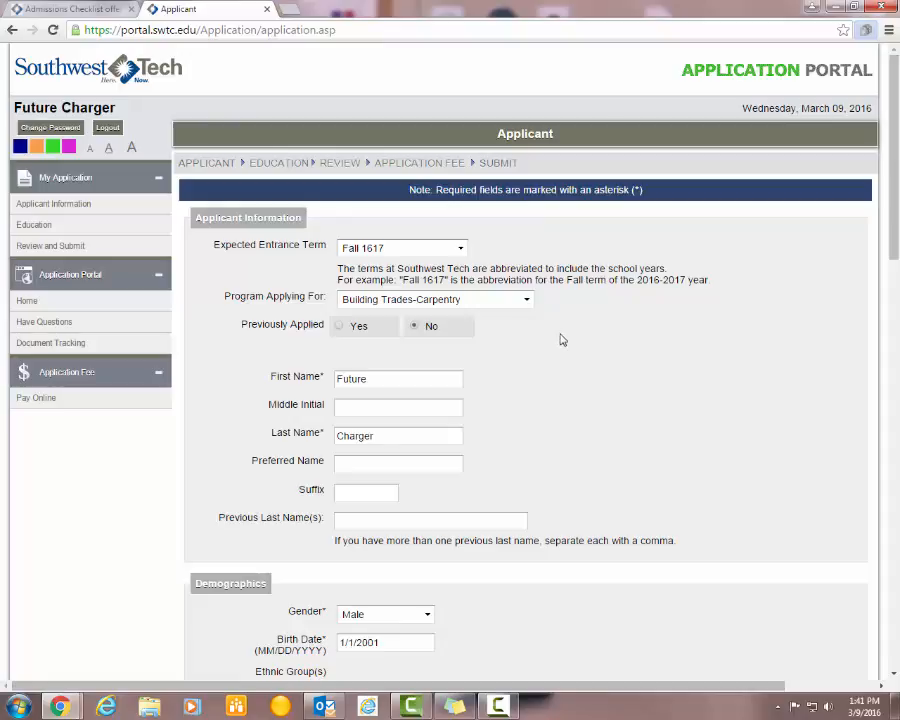
- Save the Applicant and Education pages unchanged to reach the review page
scroll(565, 340, "down", 6)
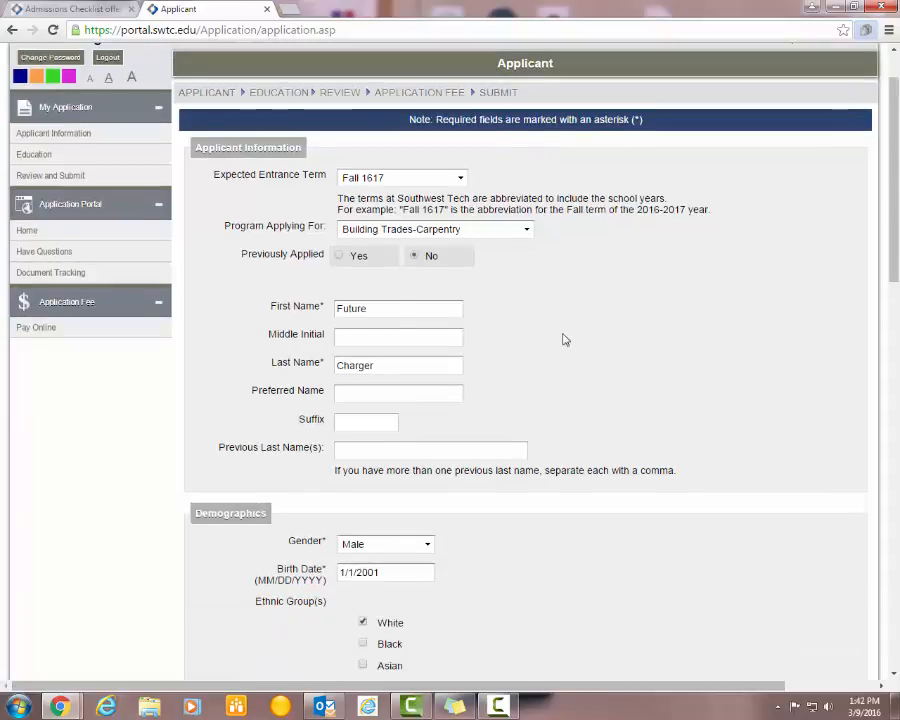
scroll(565, 340, "down", 4)
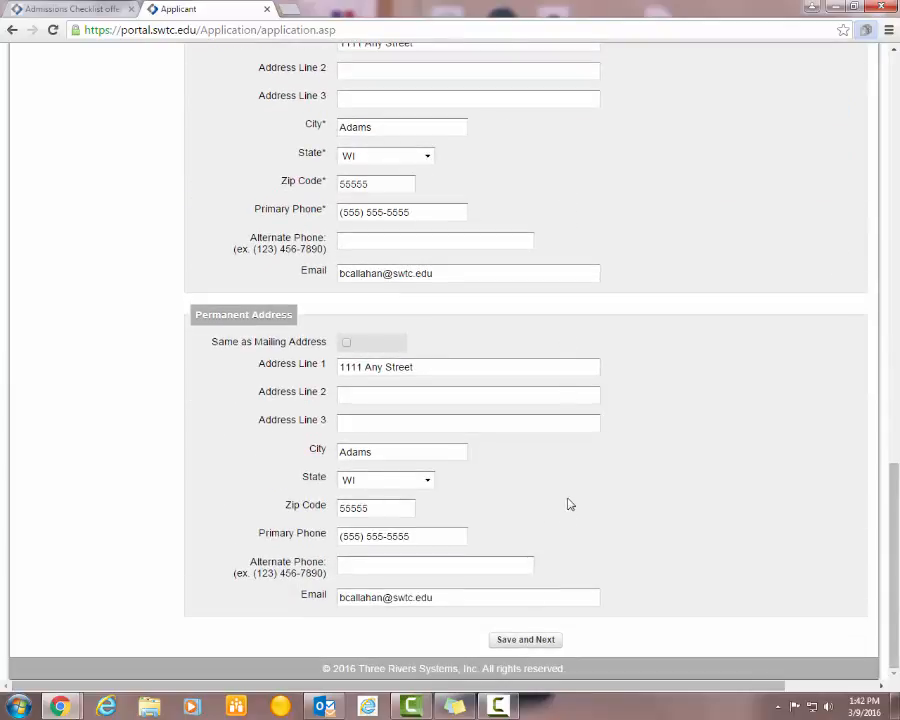
left_click(526, 640)
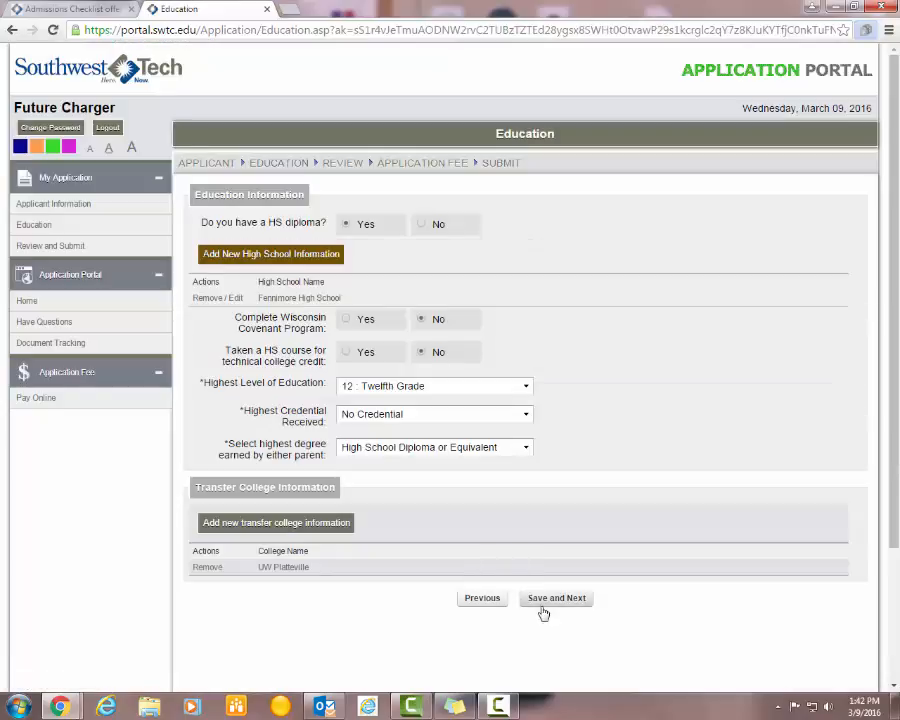
left_click(549, 600)
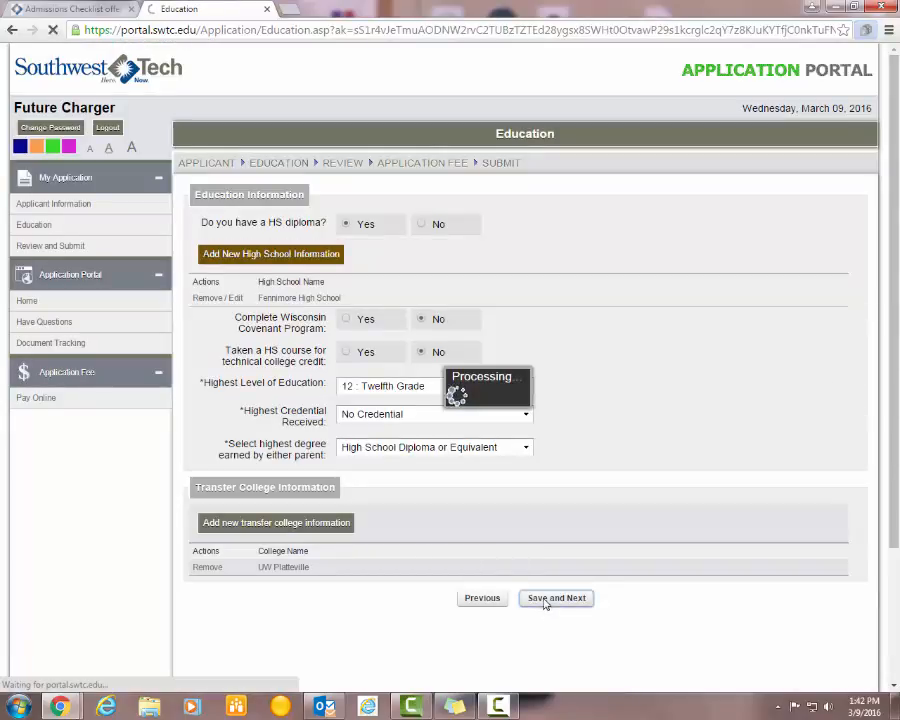
- Look over the application review page, then log out again
scroll(520, 543, "down", 8)
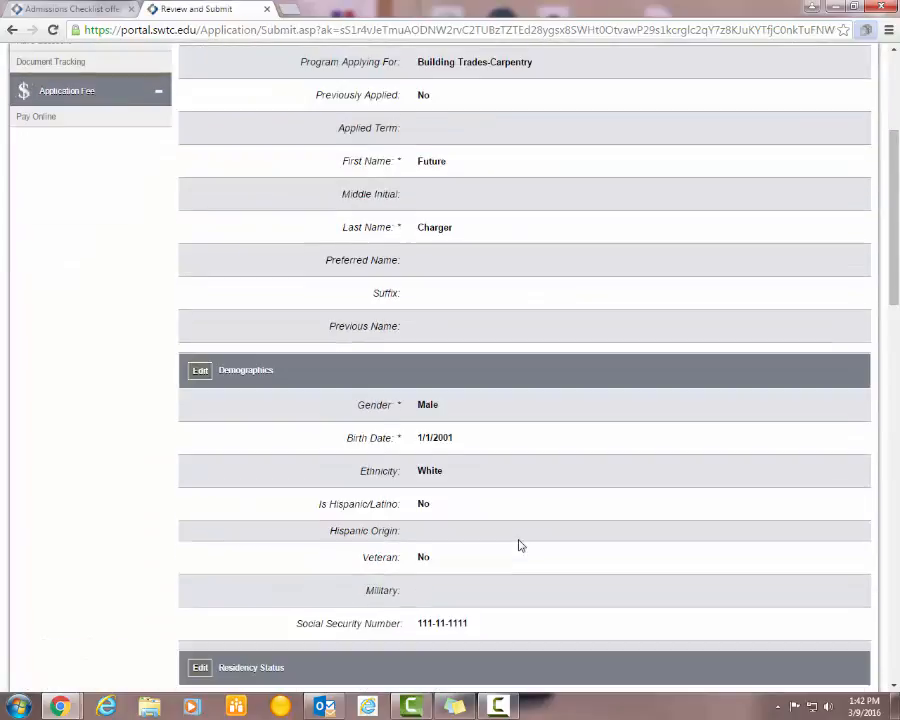
scroll(519, 545, "down", 8)
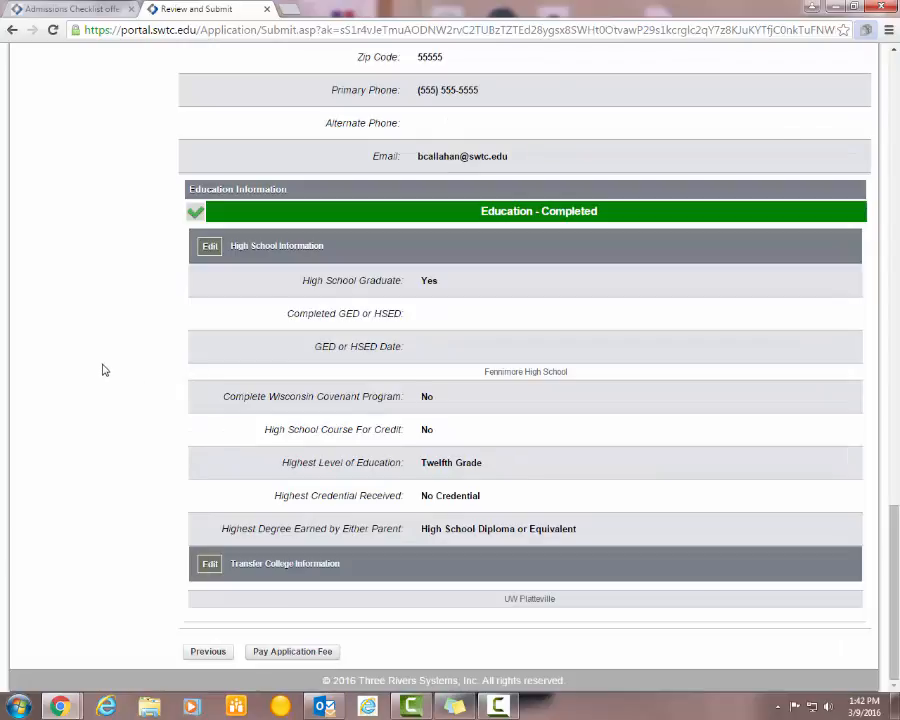
scroll(105, 364, "up", 6)
scroll(110, 363, "up", 7)
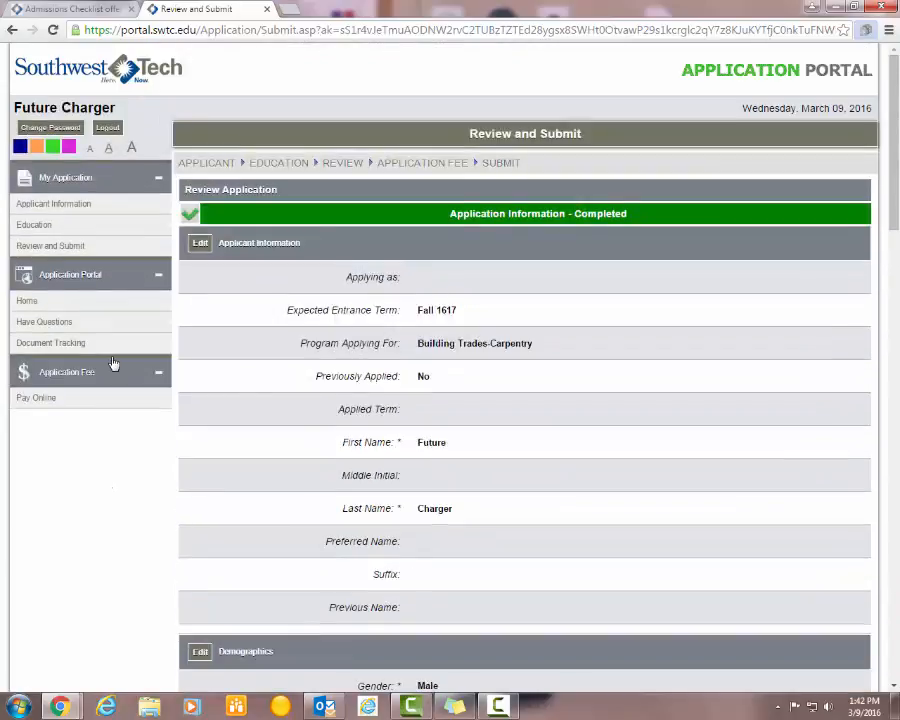
left_click(108, 128)
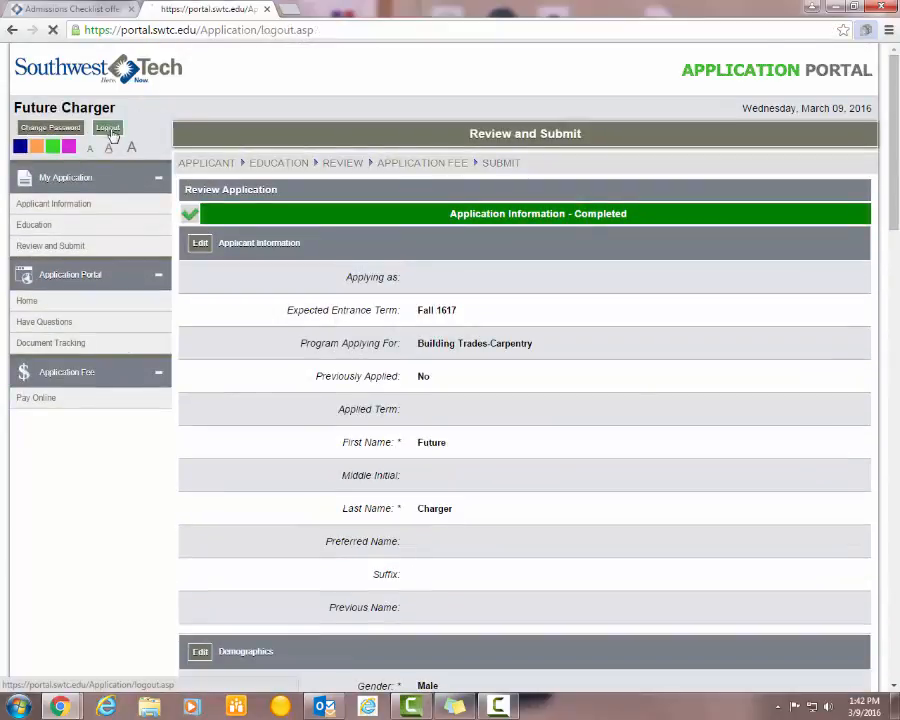
- Read the Admissions Checklist's application, transcript, placement testing and advisor meeting steps
left_click(84, 9)
left_click(221, 191)
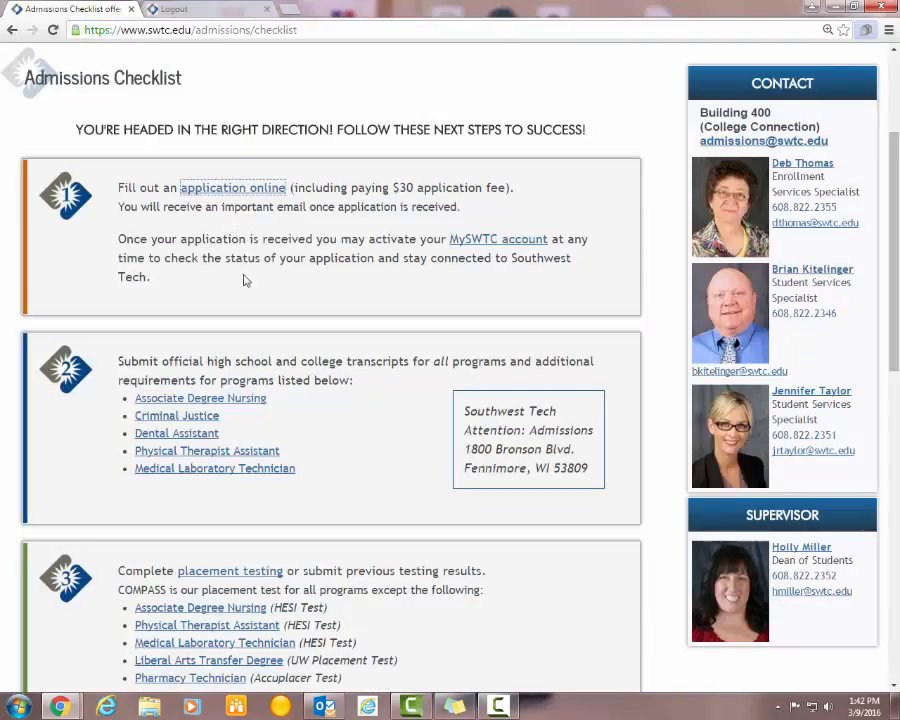
scroll(276, 348, "down", 1)
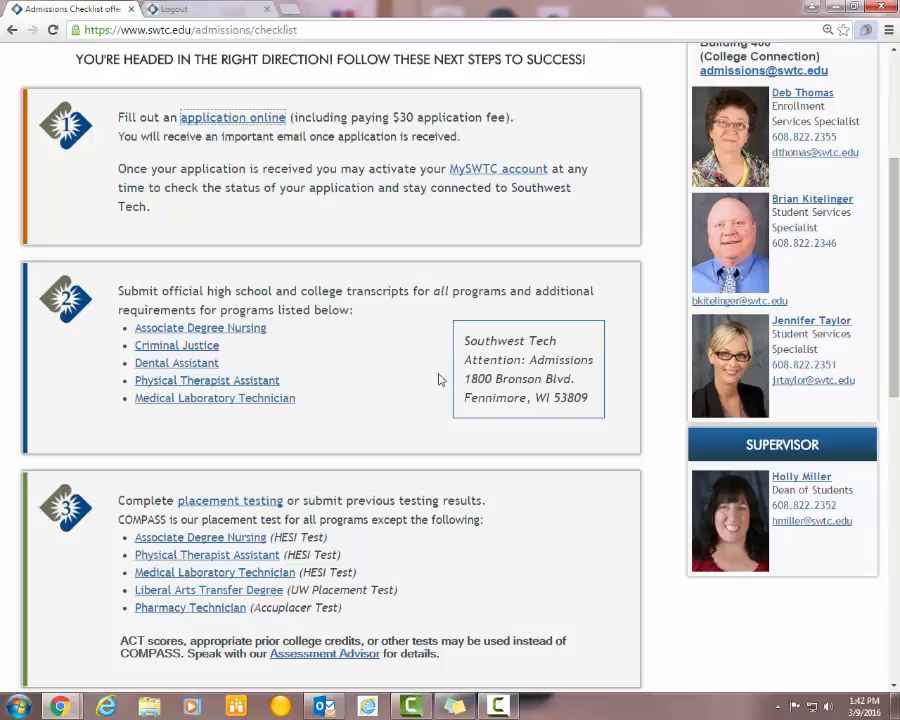
scroll(438, 379, "down", 2)
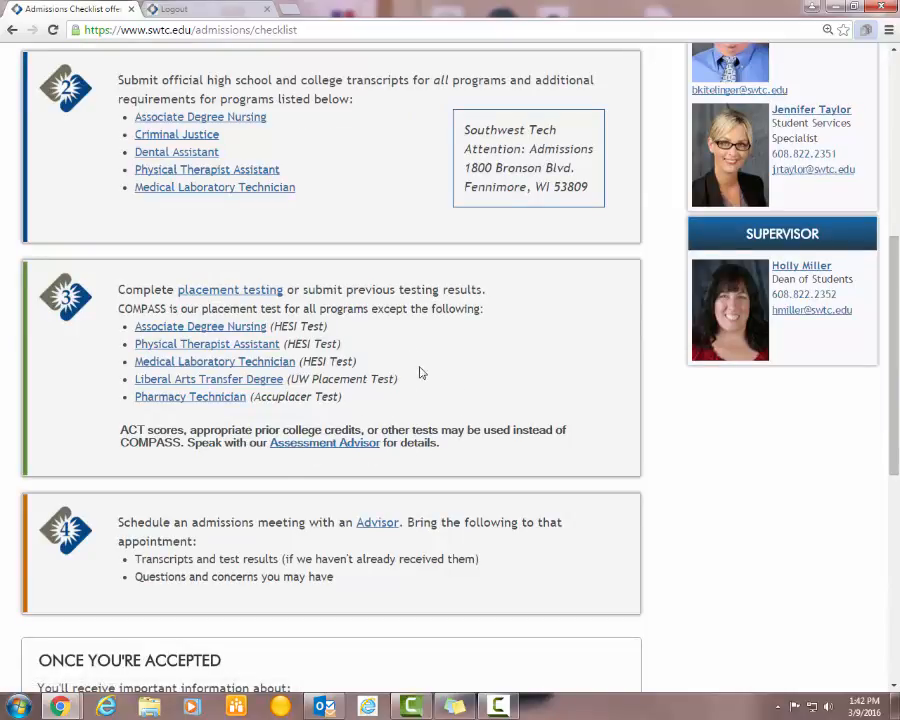
scroll(474, 386, "down", 1)
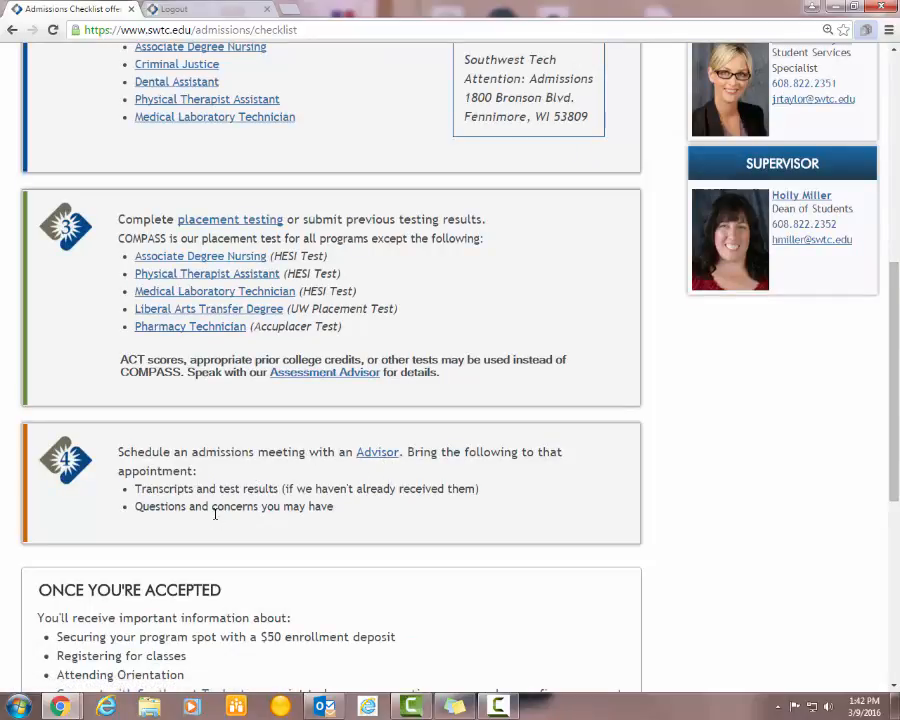
scroll(388, 453, "up", 3)
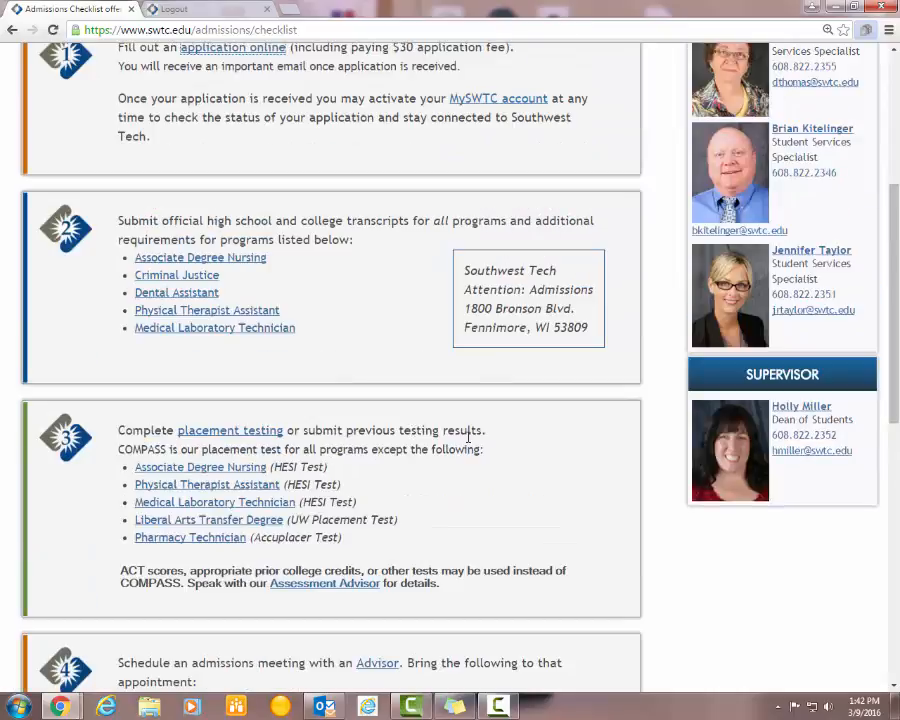
scroll(474, 443, "up", 3)
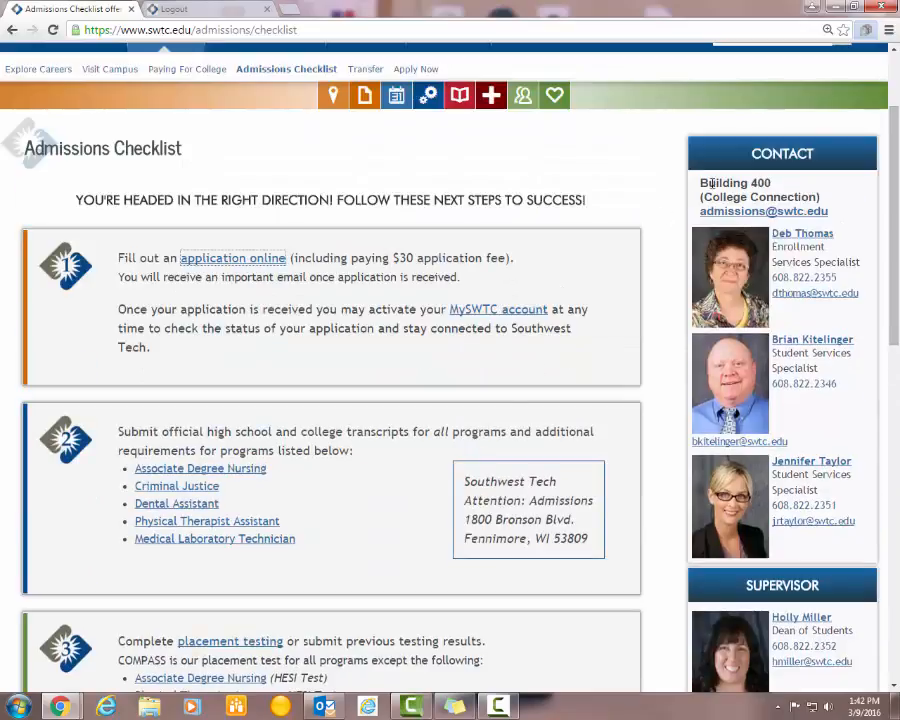